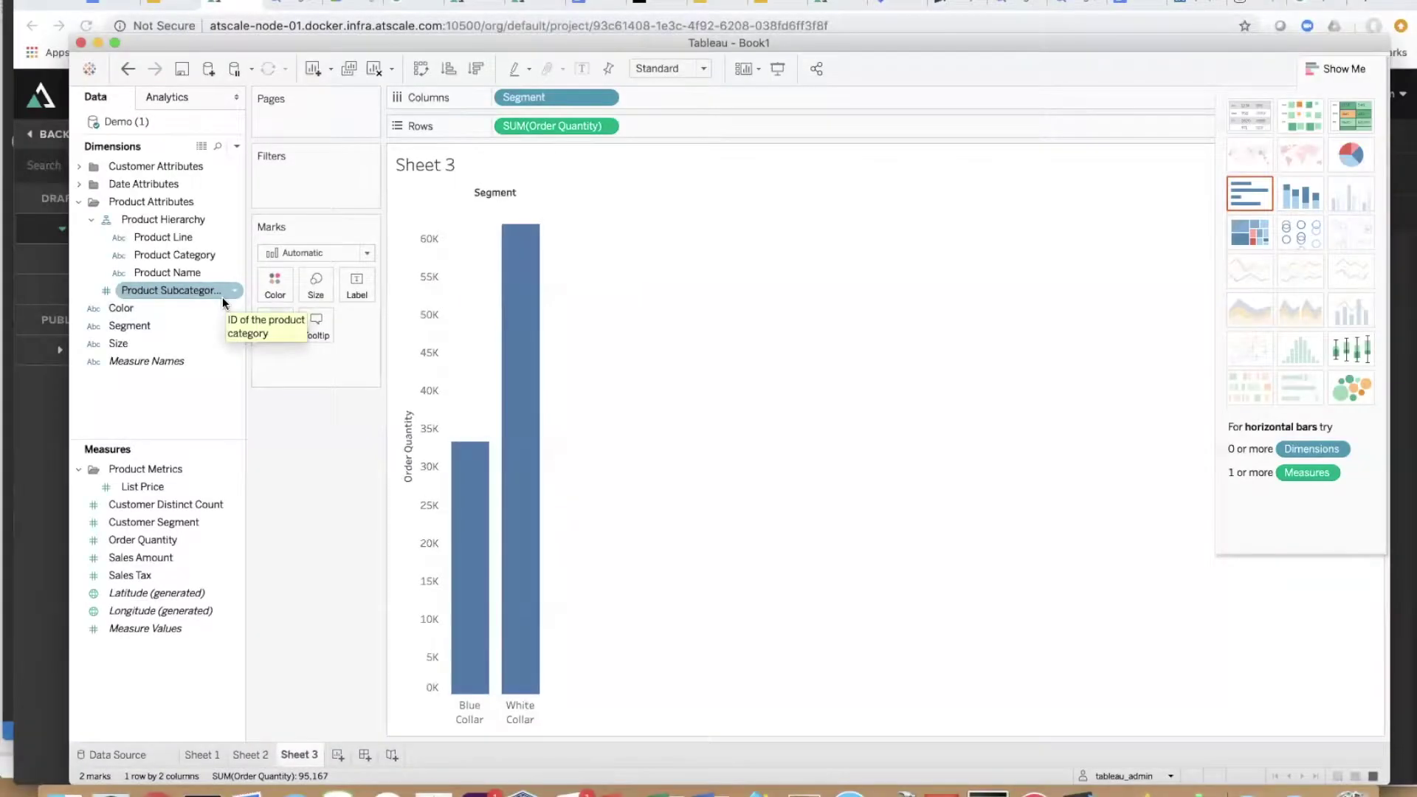
Show Sheet 2, the treemap of order quantity by product colour and size.
left_click(250, 754)
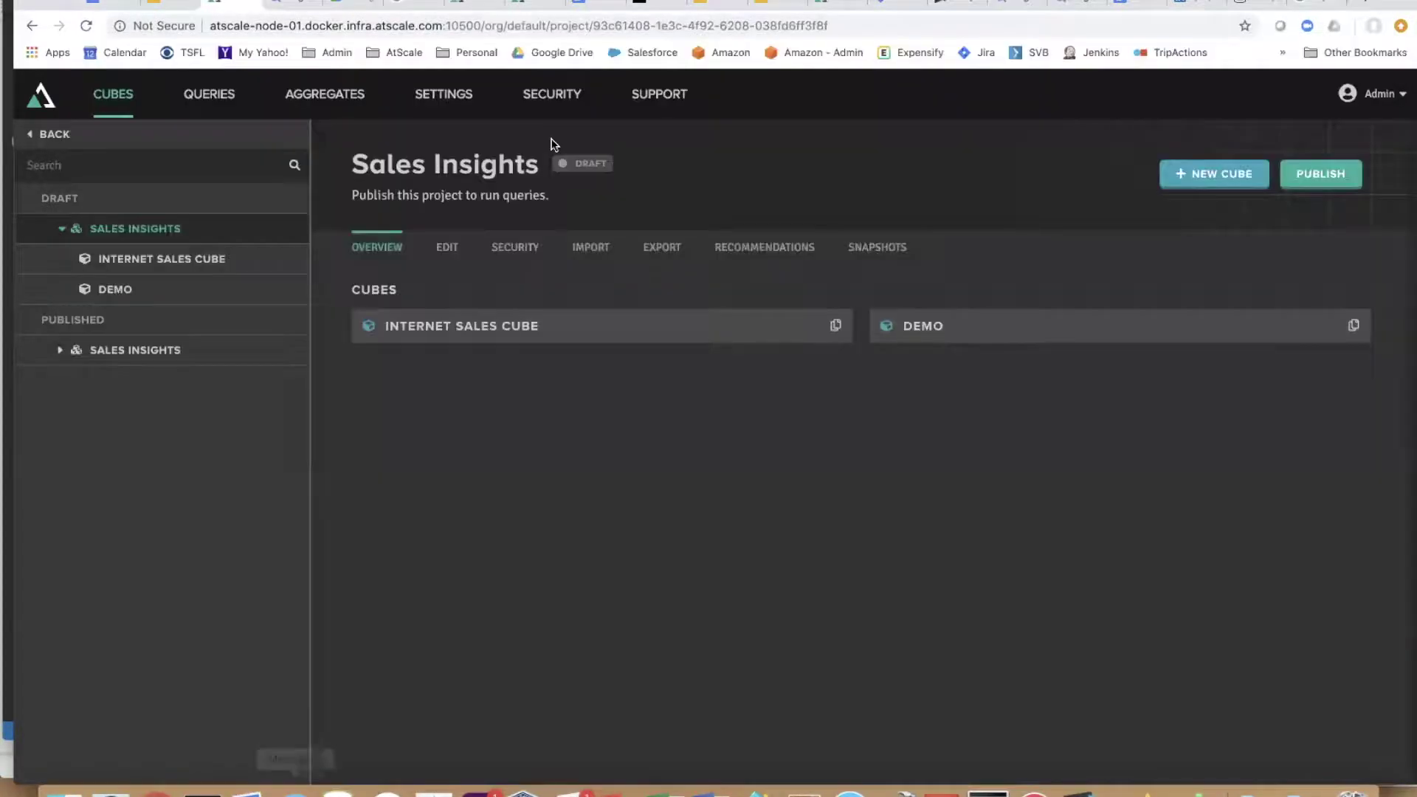
Filter AtScale's Queries list to Query Type: User.
left_click(235, 98)
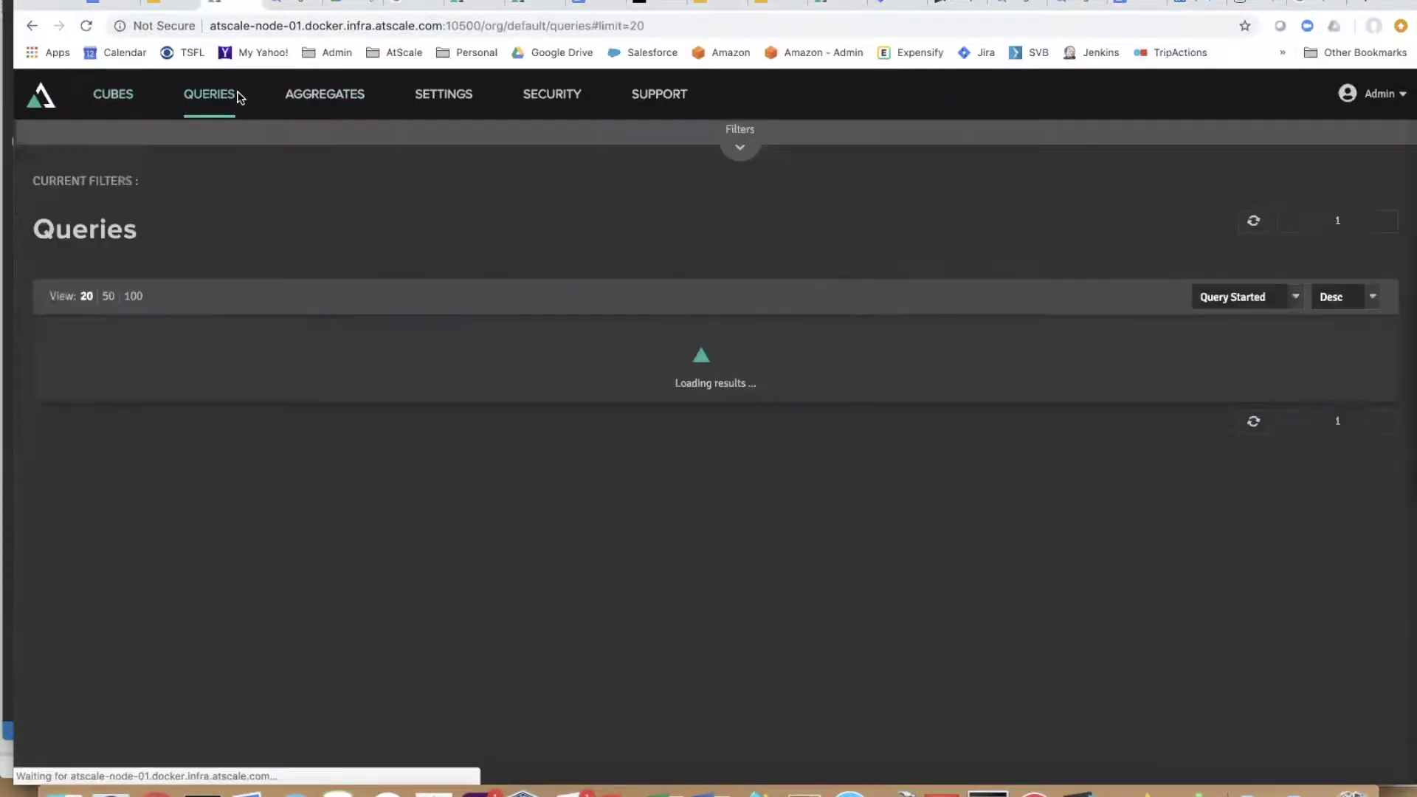
left_click(739, 147)
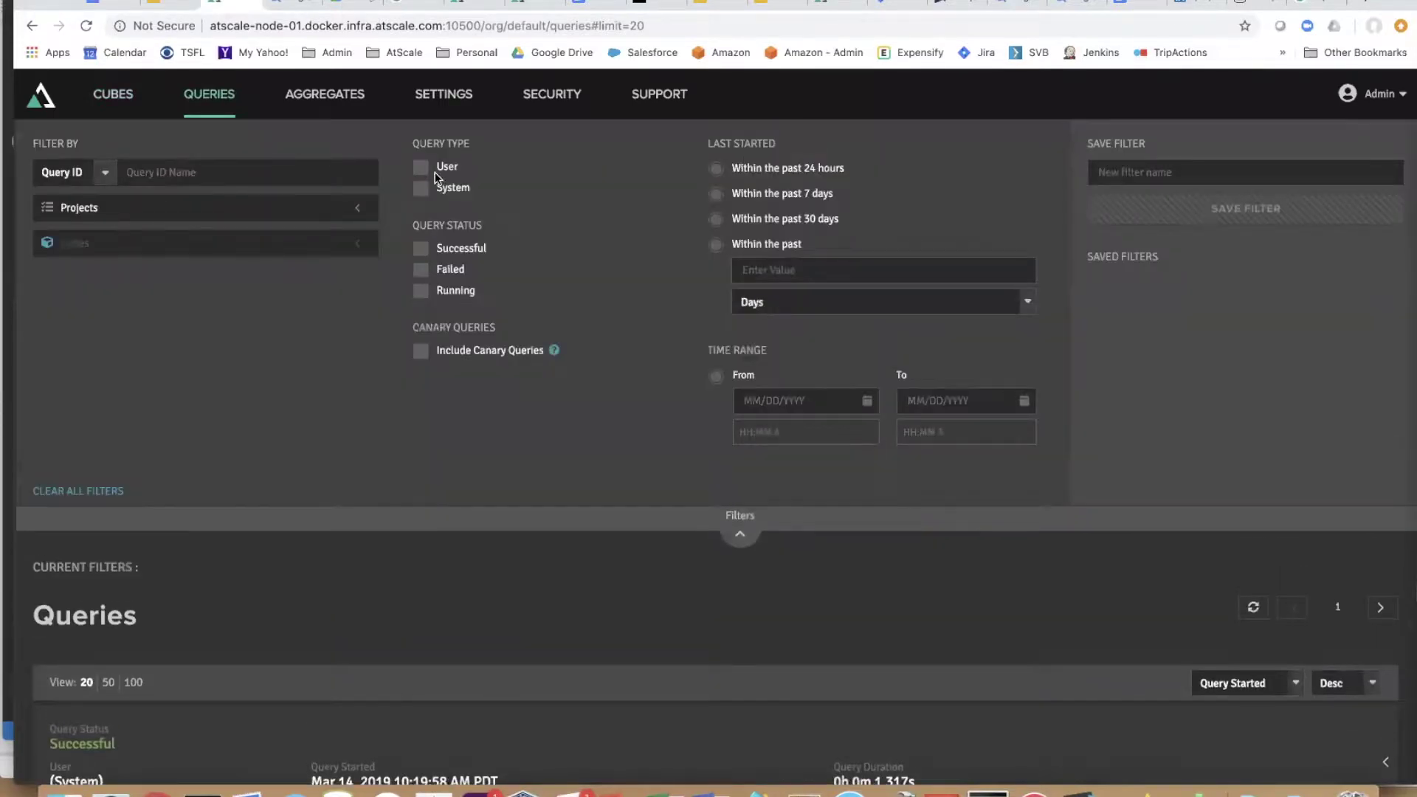
left_click(440, 173)
left_click(740, 536)
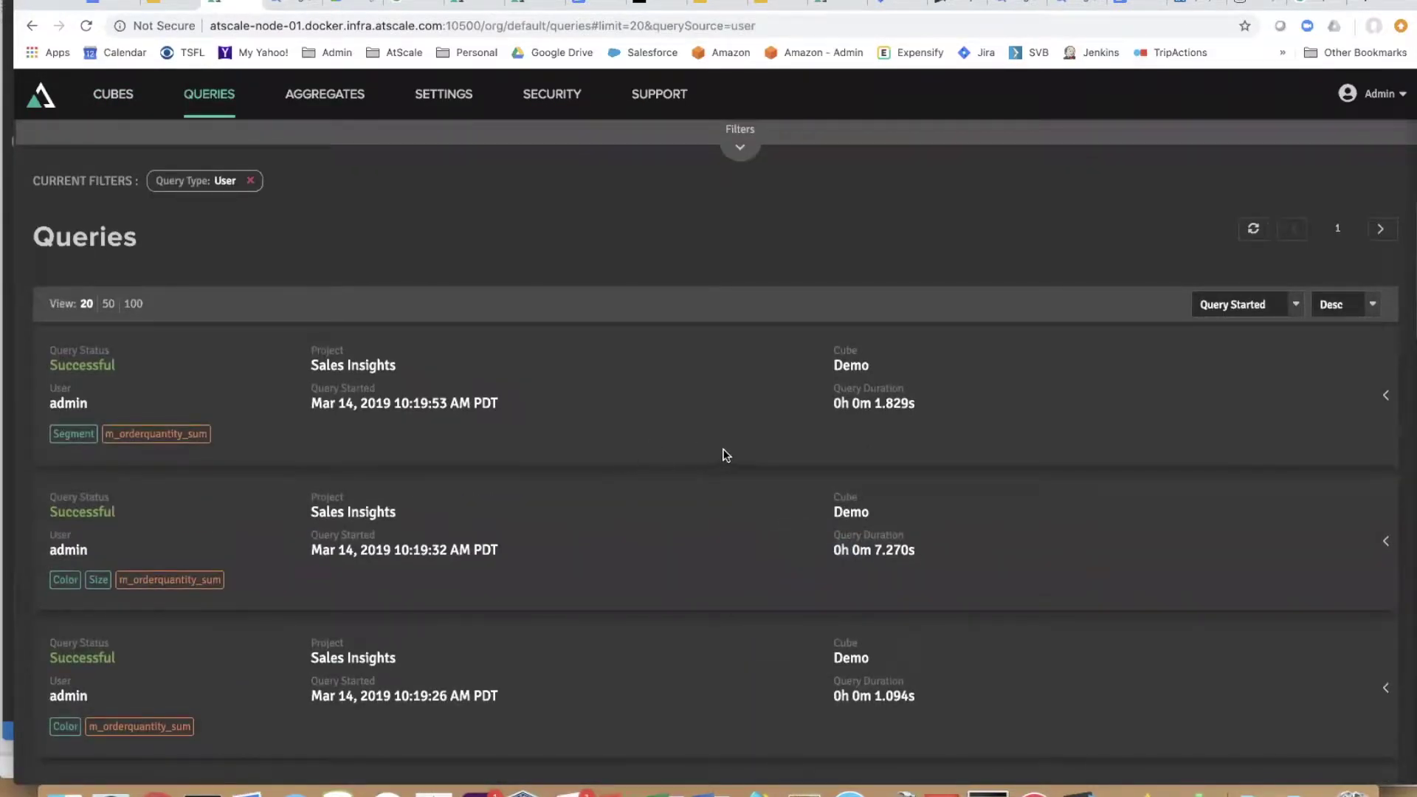
Expand the timing breakdown of the 7.270s Color and Size query.
scroll(897, 560, "down", 2)
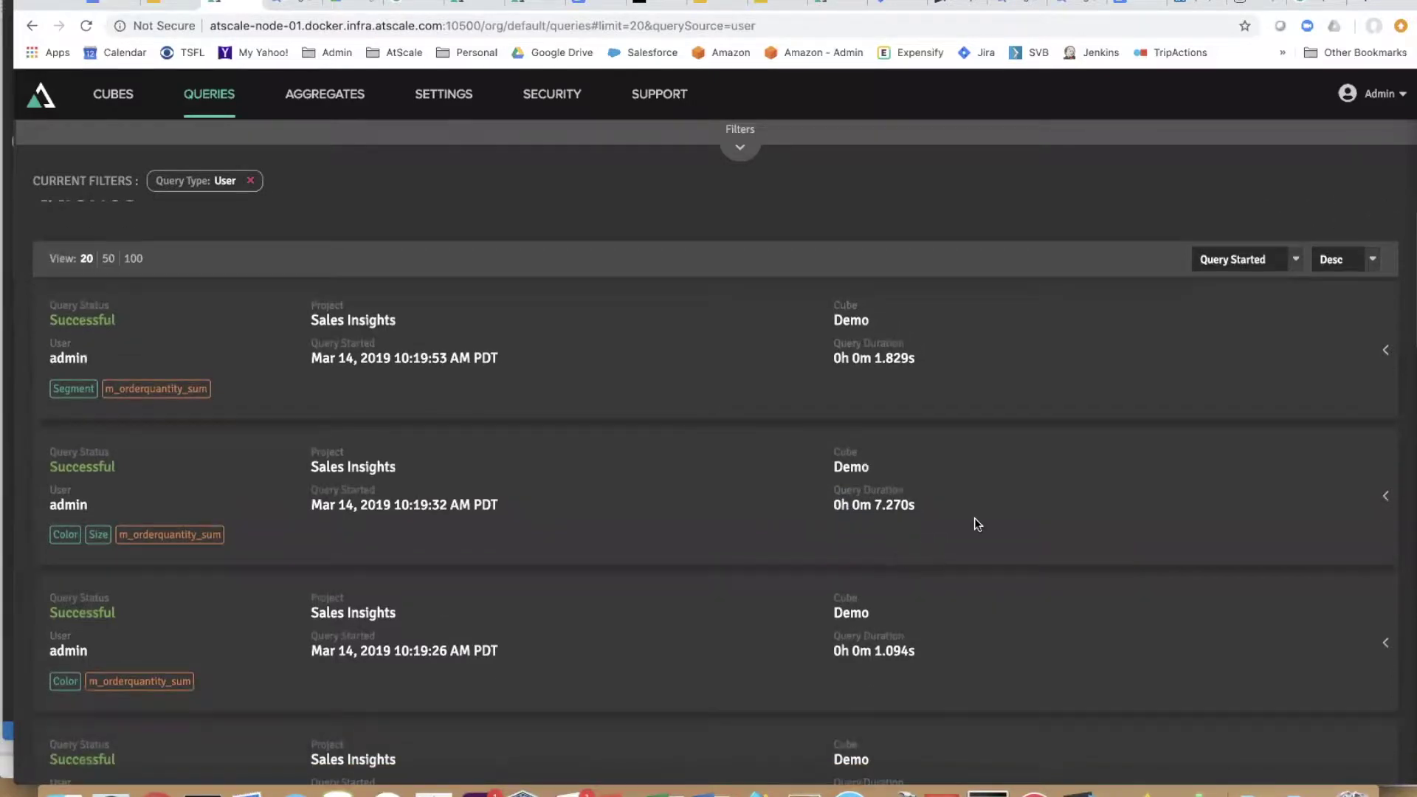
scroll(971, 517, "down", 1)
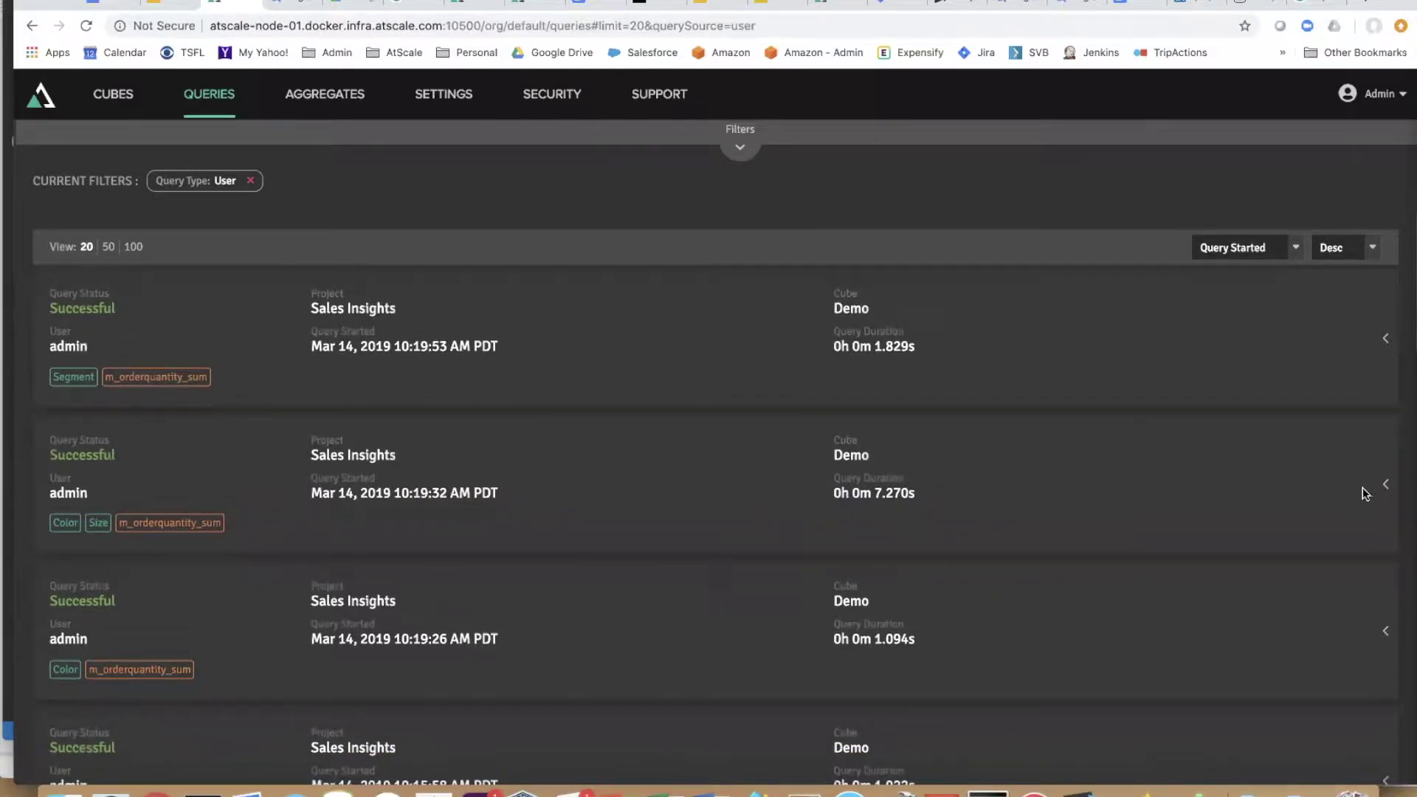
left_click(1386, 487)
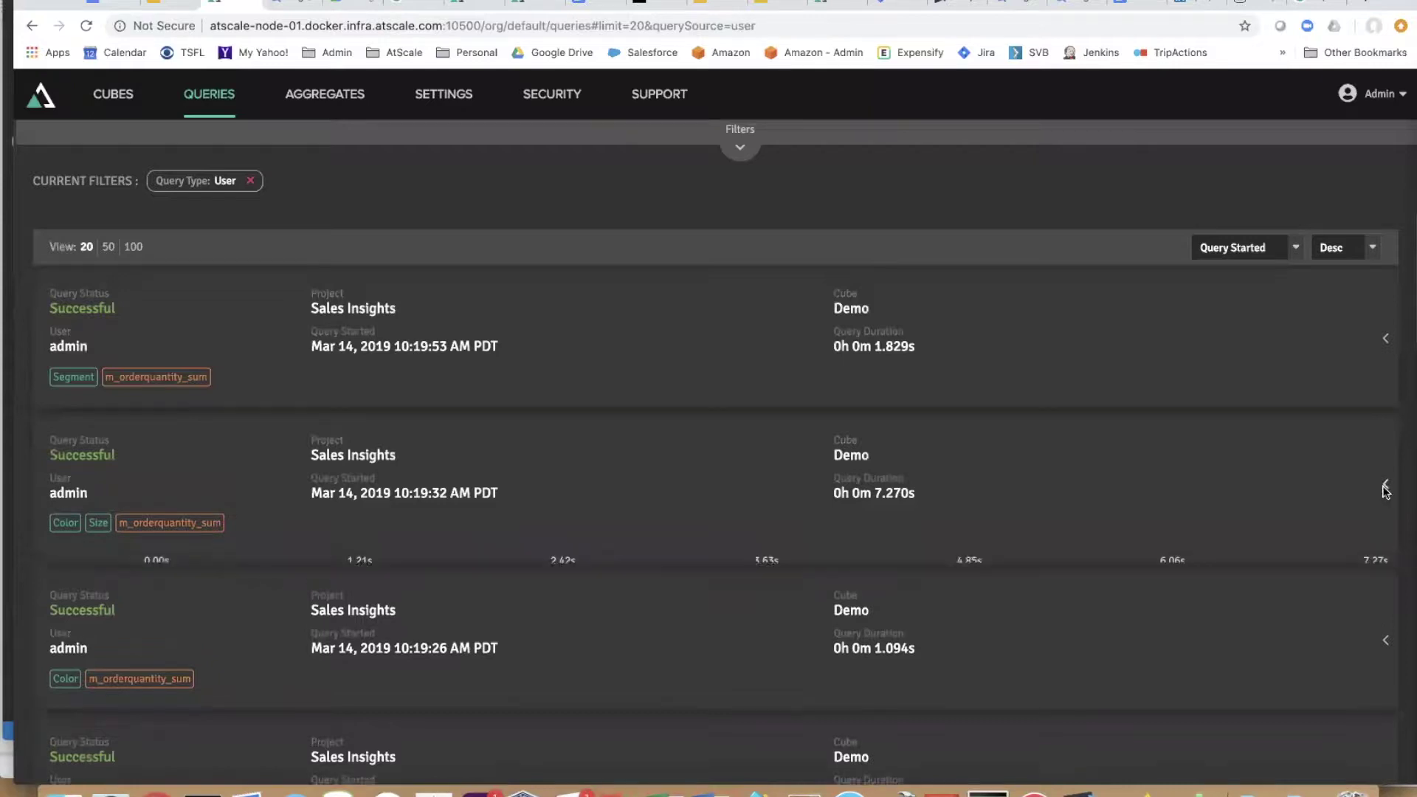
Inspect the inbound SQL Tableau sent for the Color and Size query.
scroll(973, 550, "down", 3)
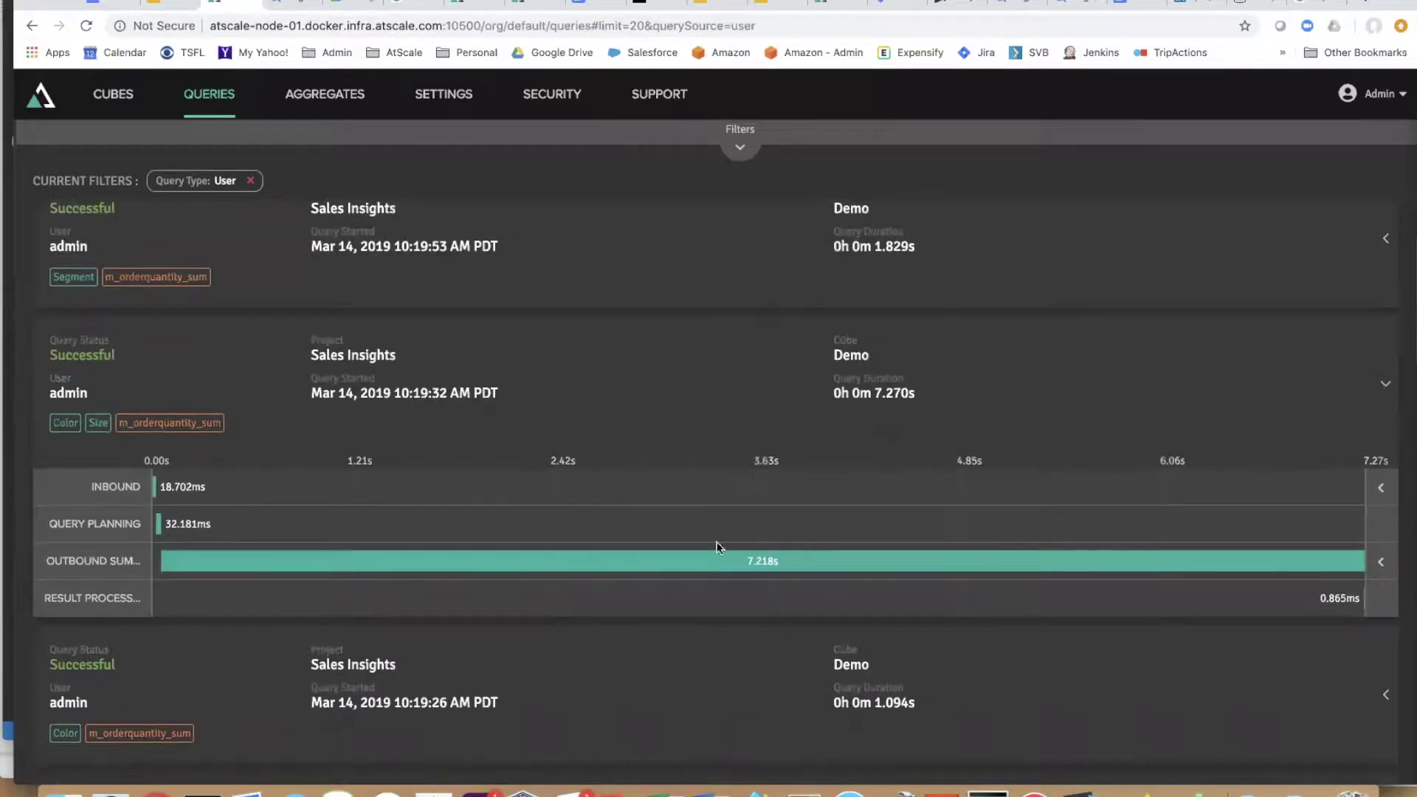
left_click(1381, 491)
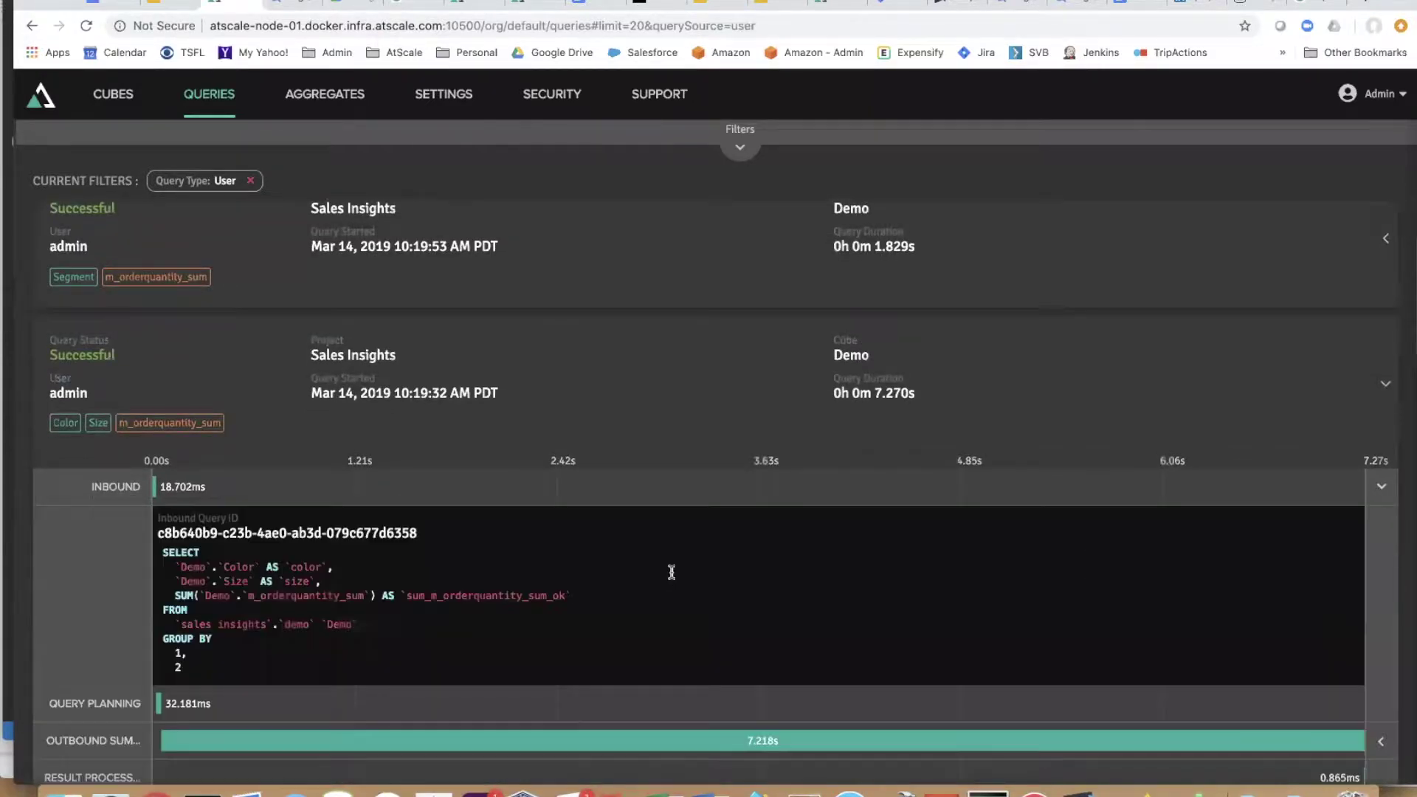
left_click_drag(188, 653, 157, 561)
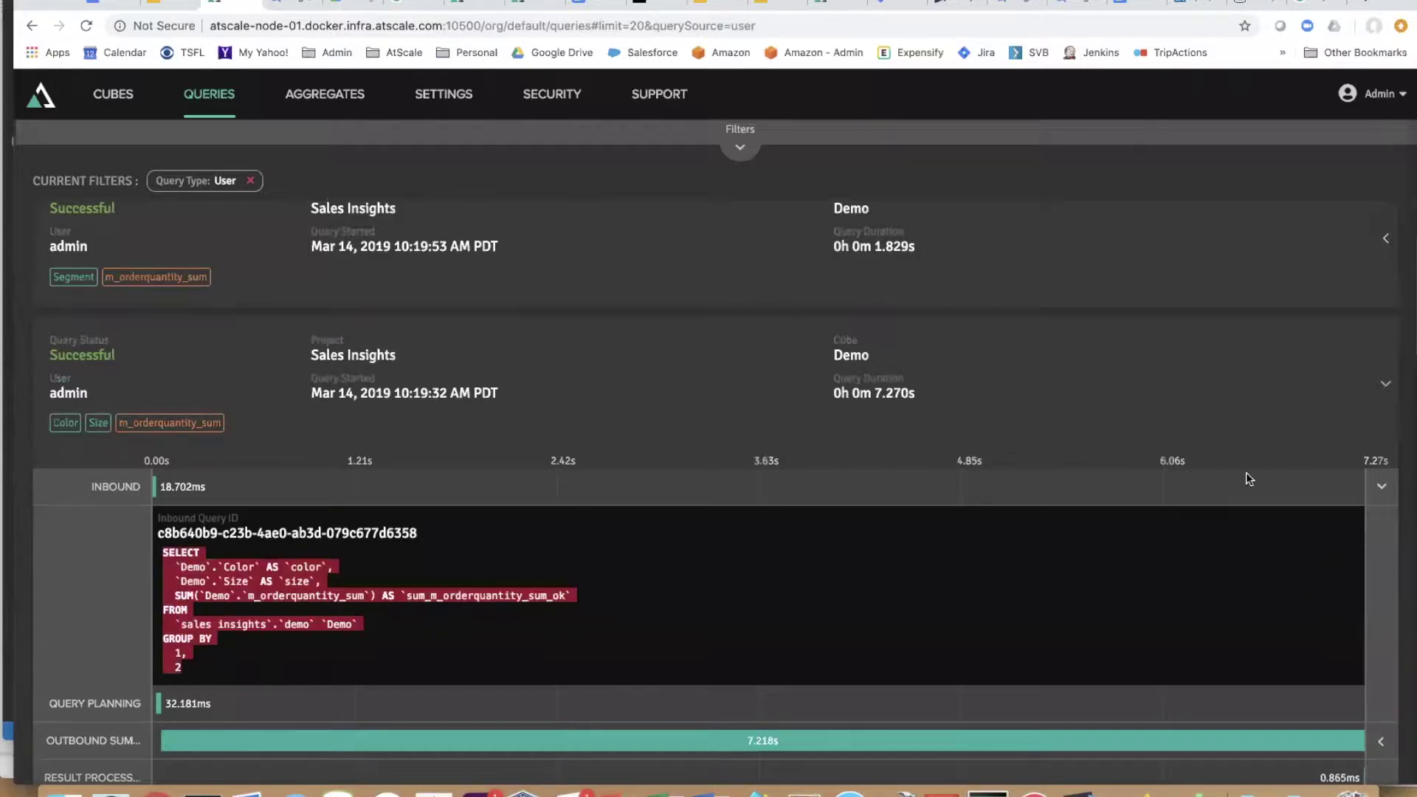
left_click(1381, 487)
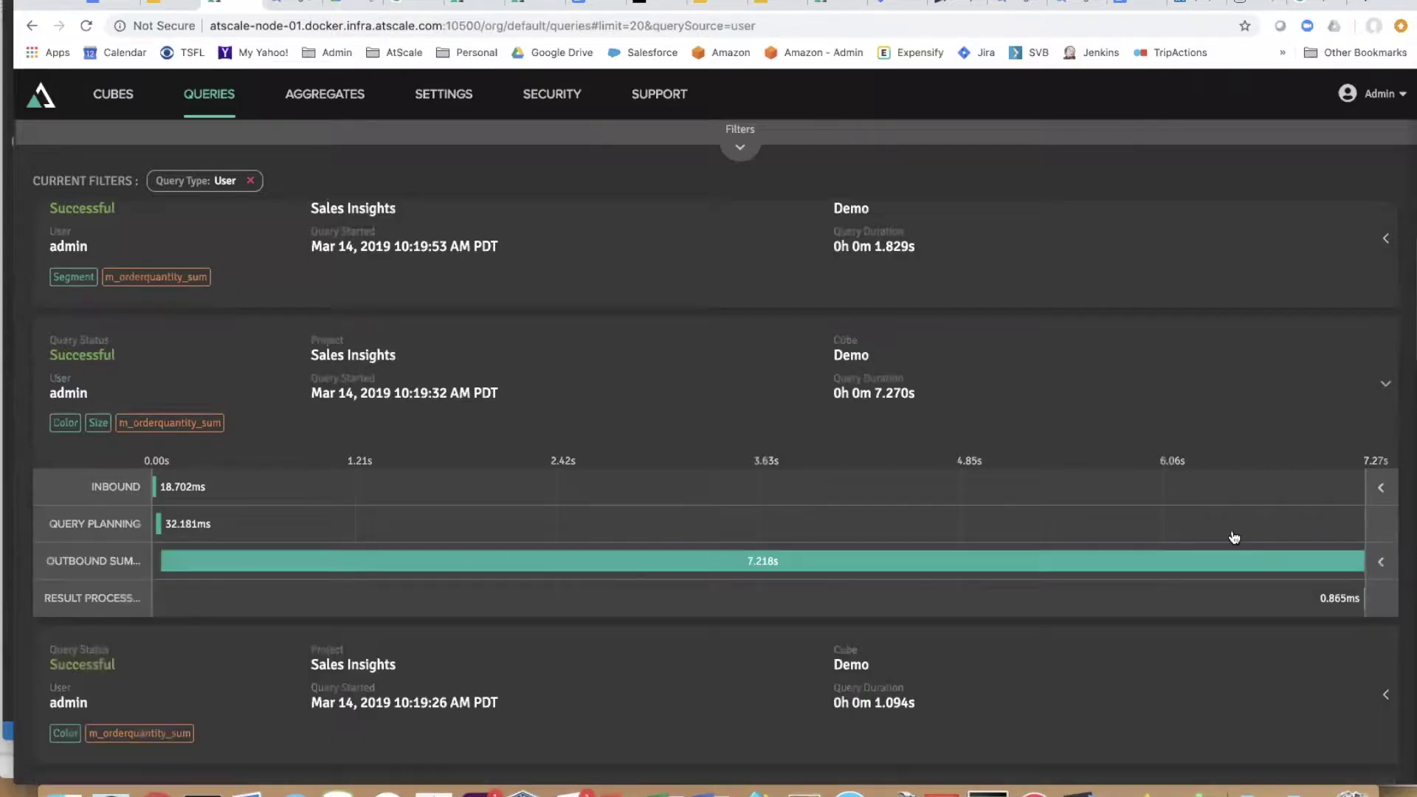
Expand Outbound Summary and Outbound to reveal the generated BigQuery SQL.
left_click(1378, 565)
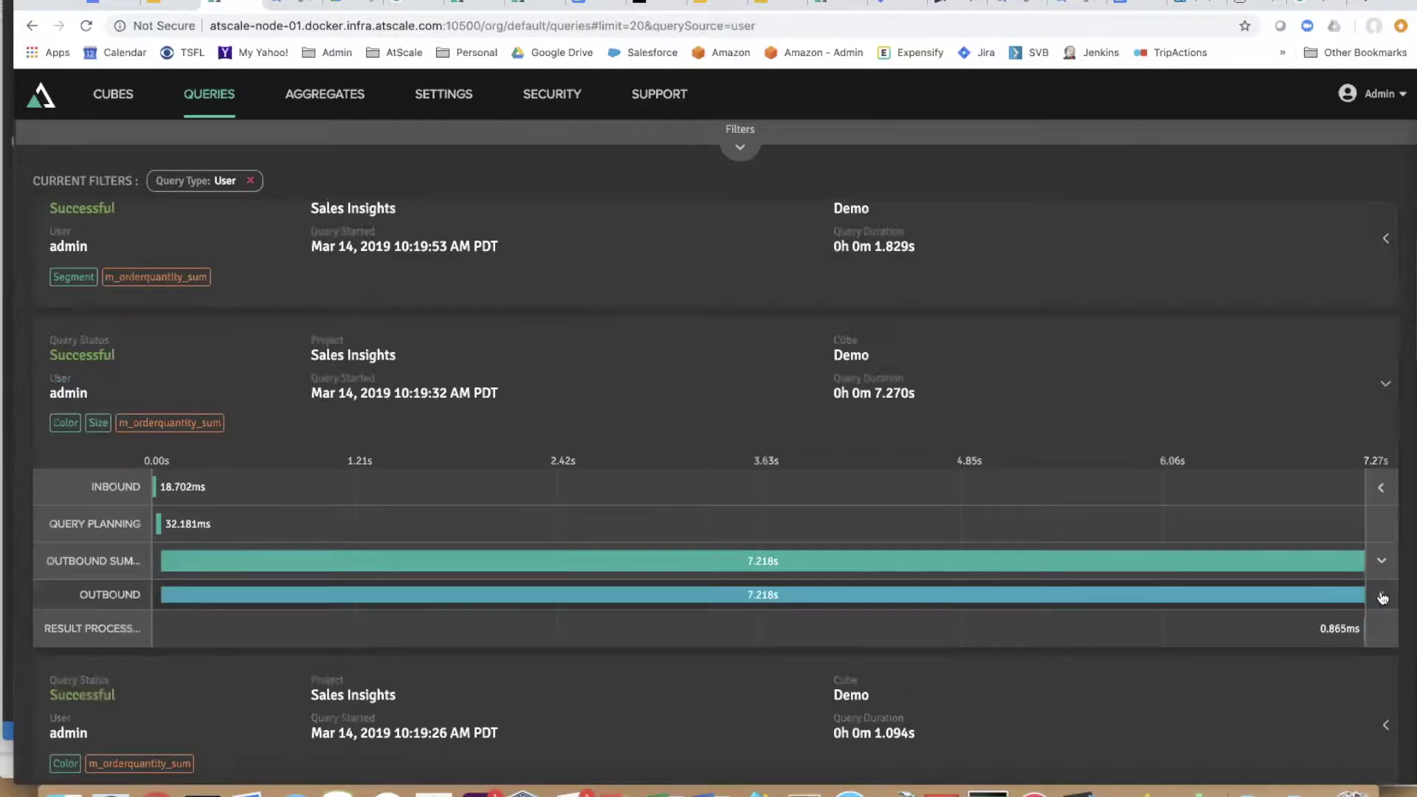
left_click(1382, 594)
scroll(901, 648, "down", 1)
scroll(892, 645, "down", 5)
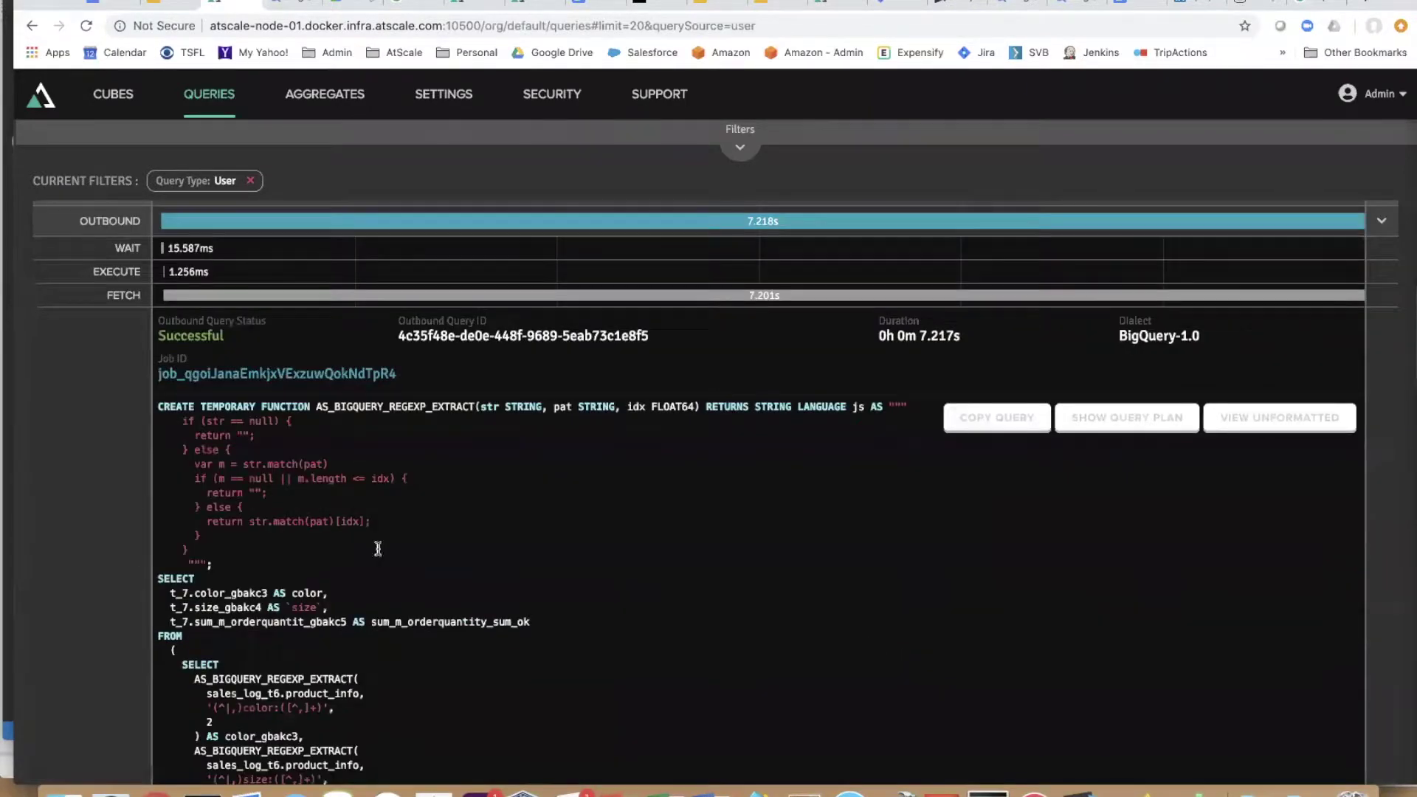
Select the entire outbound SQL, from the CREATE line to the query's end.
left_click_drag(160, 401, 329, 777)
scroll(508, 655, "down", 5)
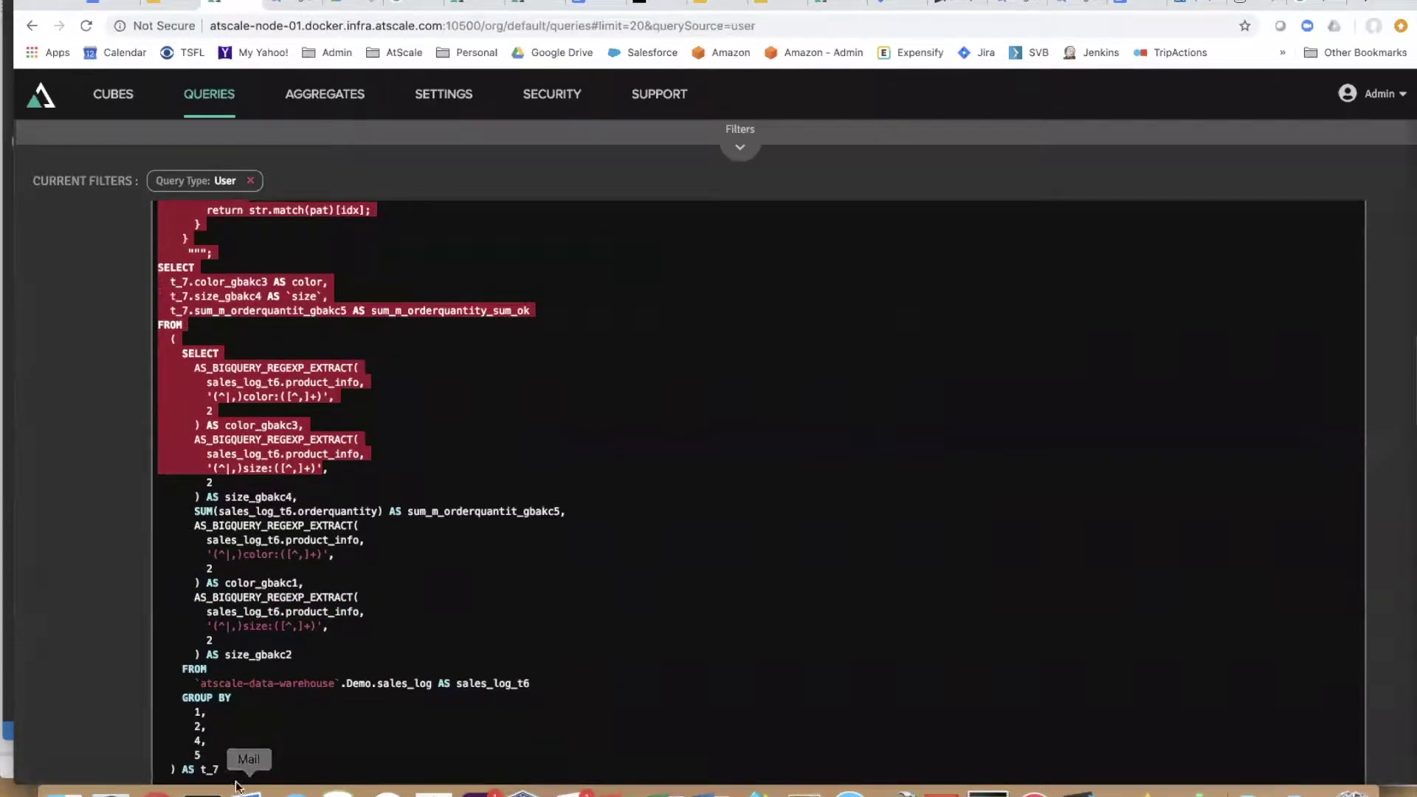
left_click_drag(219, 770, 225, 238)
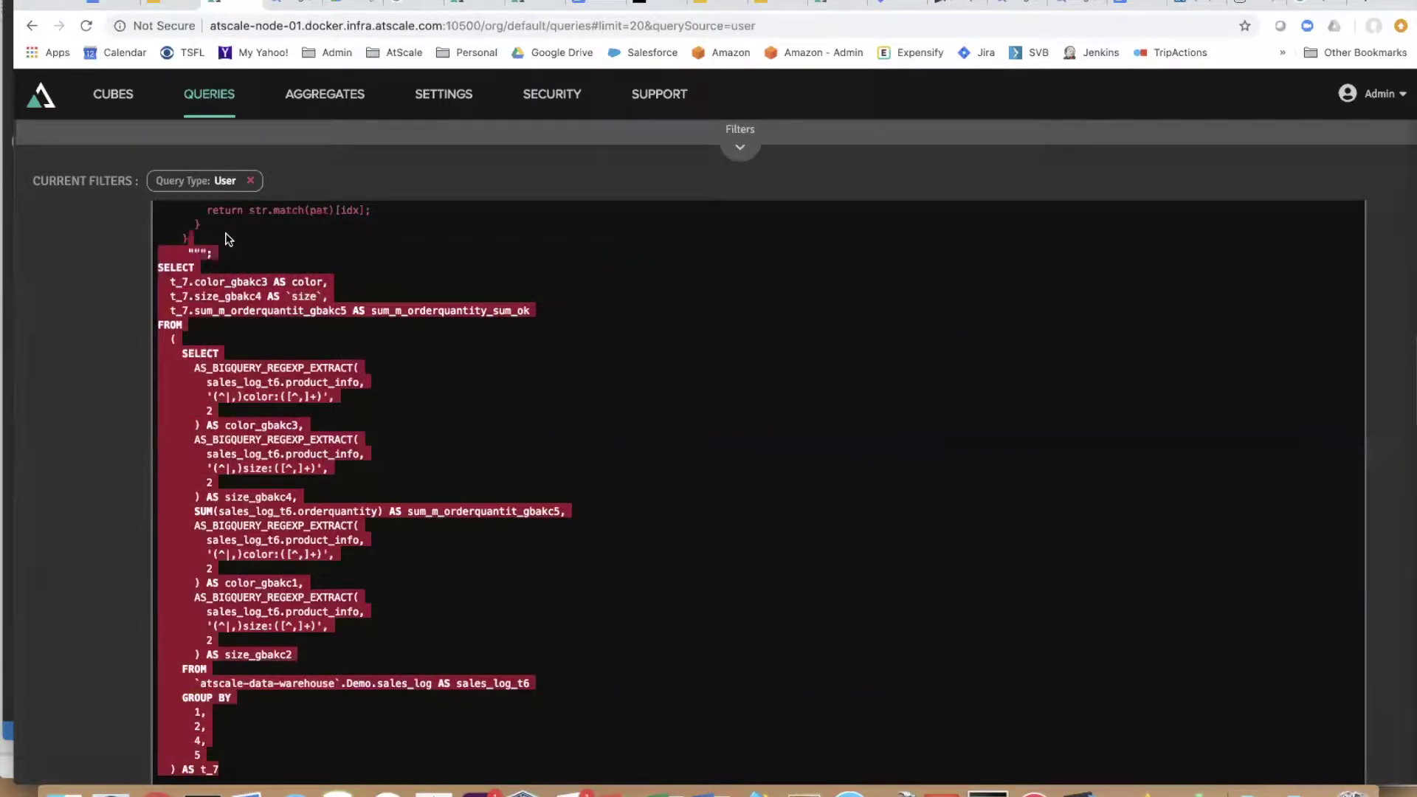
scroll(573, 392, "up", 1)
scroll(576, 414, "up", 2)
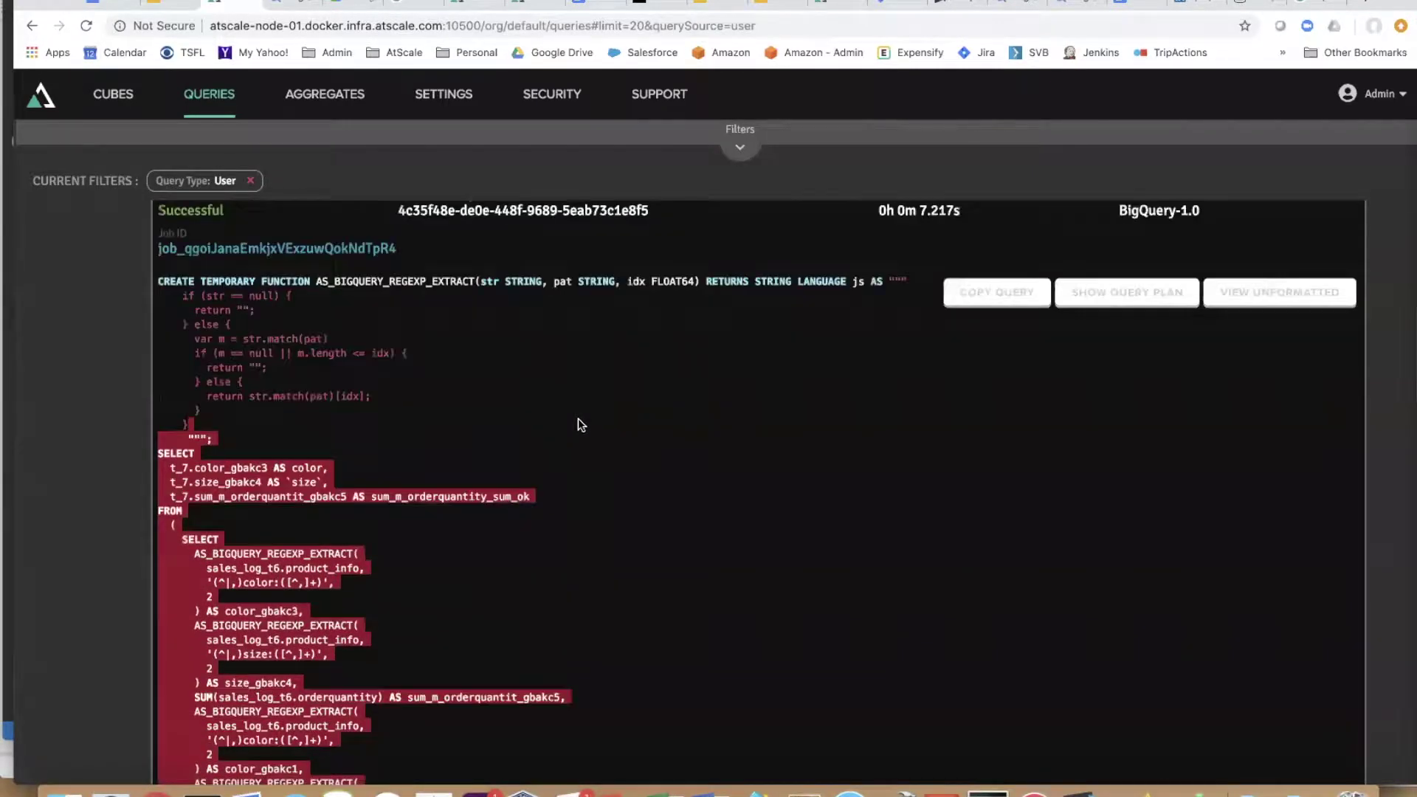
key("shift+Up")
key("shift+Up")
key("shift+Up")
key("shift+Up")
key("shift+Up")
key("shift+Up")
key("shift+Up")
key("shift+Up")
key("shift+Up")
key("shift+Up")
key("shift+Up")
key("shift+Up")
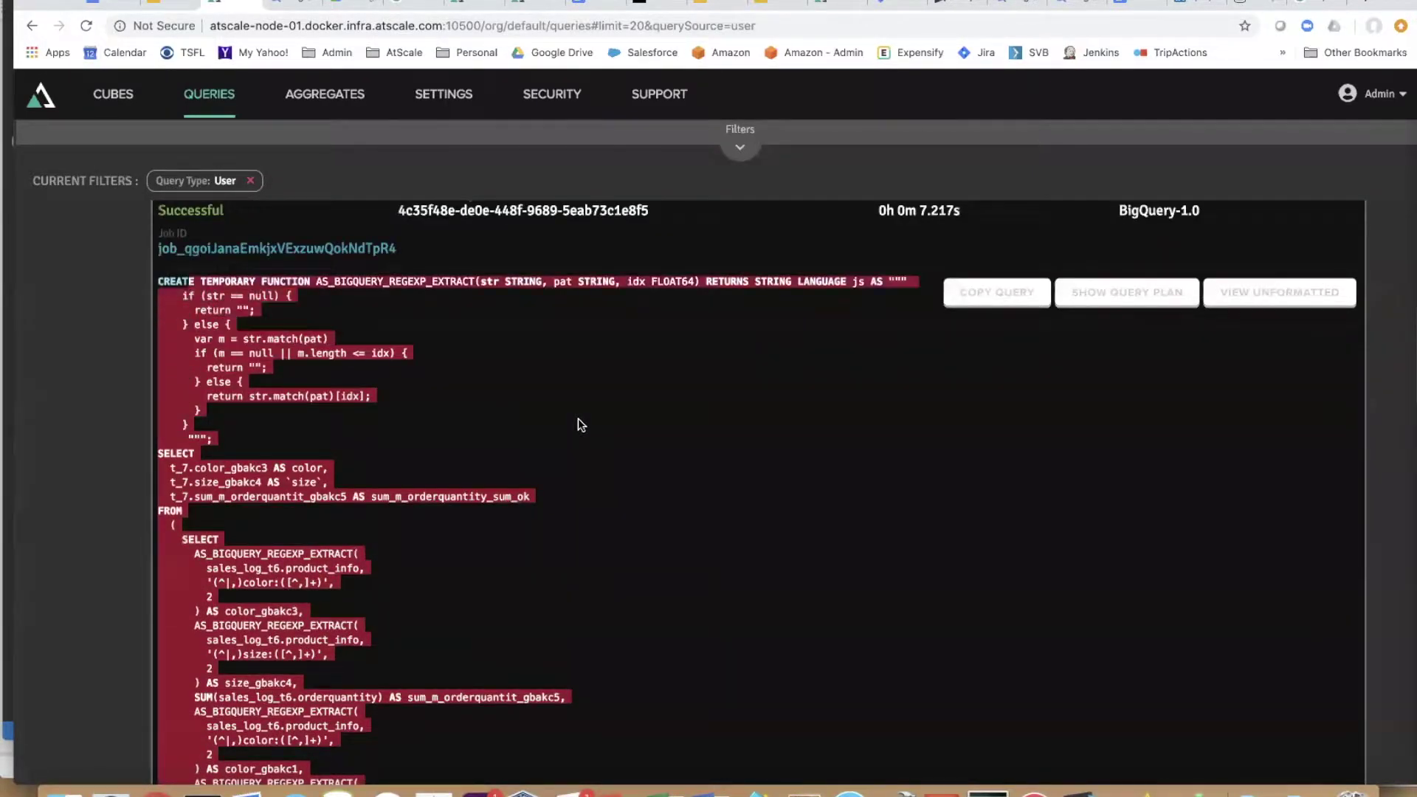
key("shift+Down")
key("shift+Left")
key("shift+Left")
key("shift+Left")
key("shift+Left")
Paste the outbound SQL into BigQuery's empty query, validating at 1.6 MB, then view the pricing calculator.
key("ctrl+Tab")
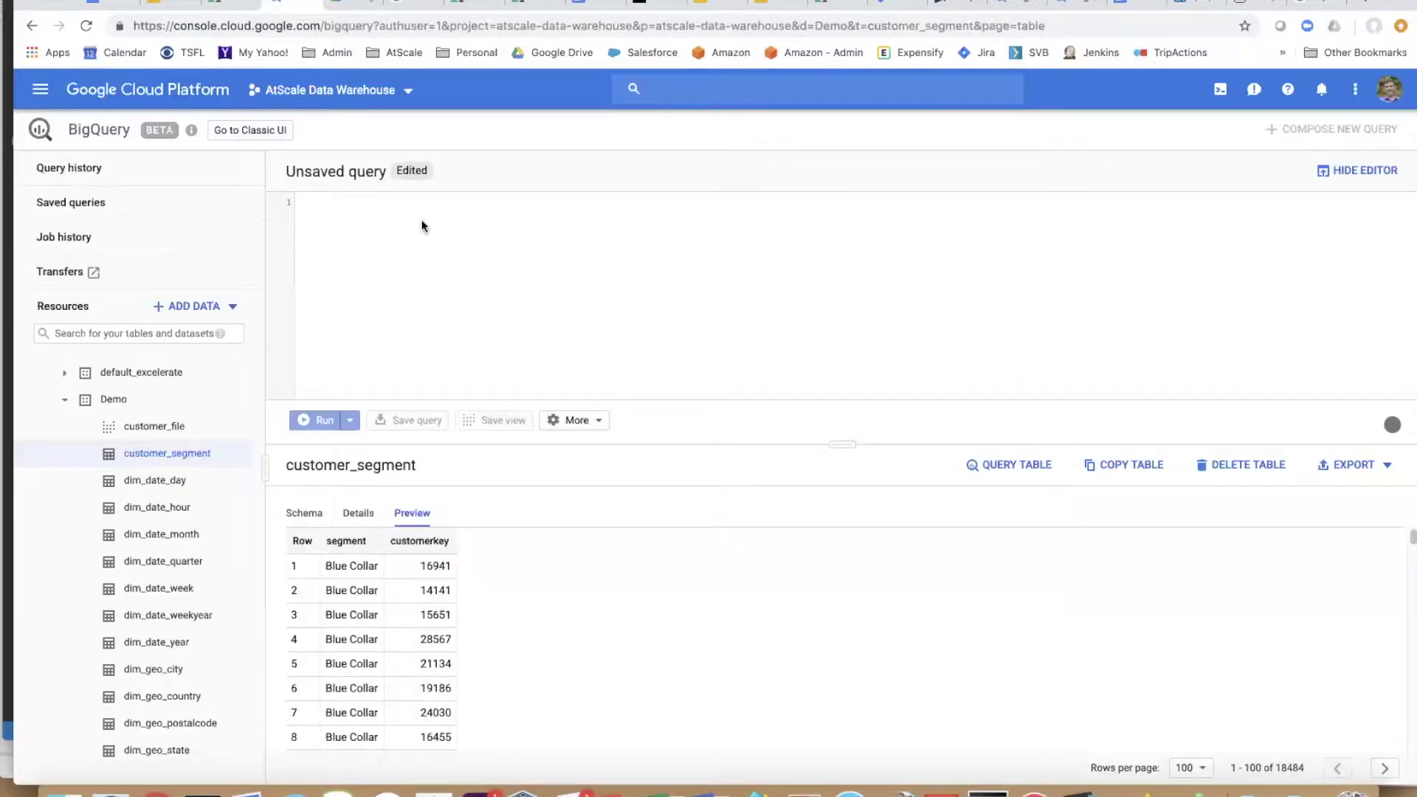
right_click(385, 217)
left_click(425, 324)
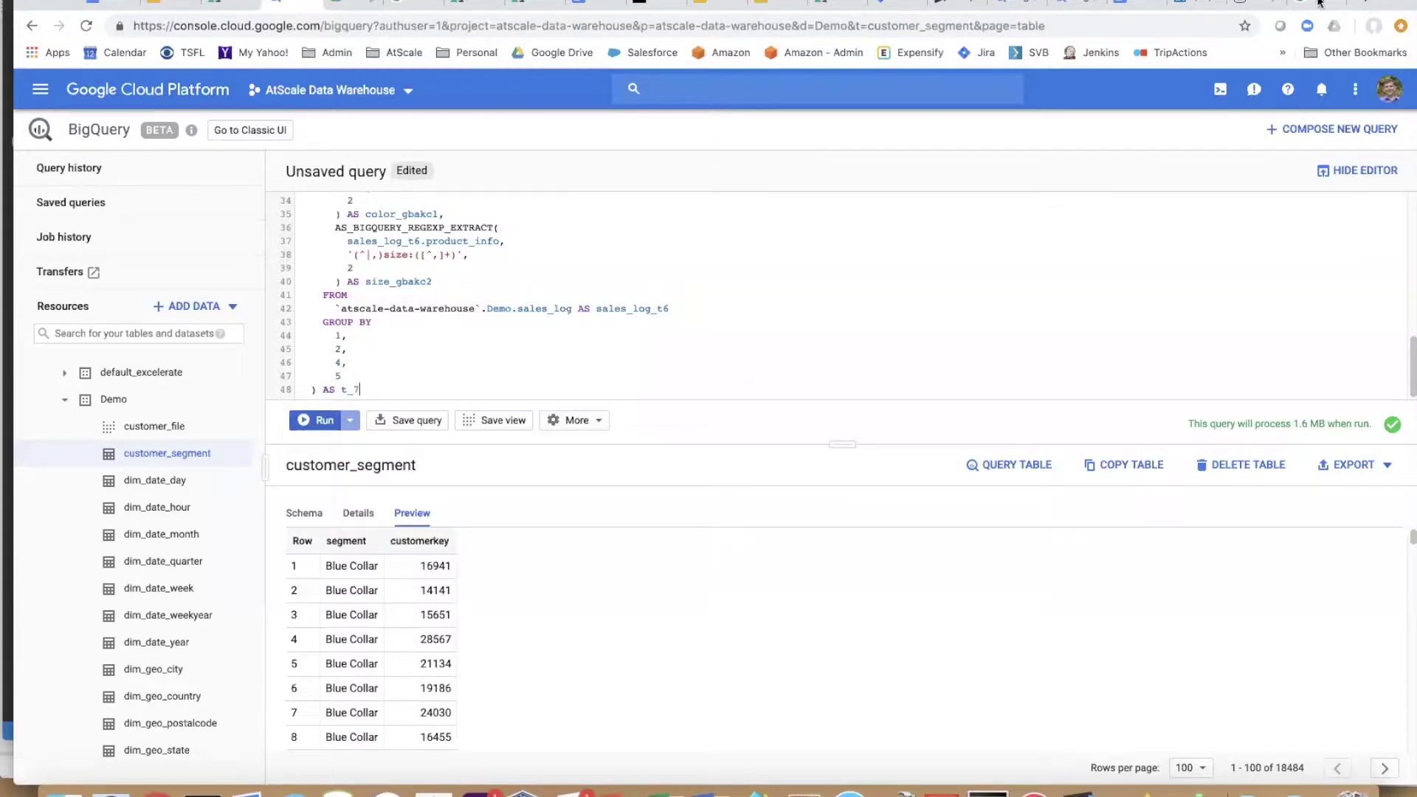
left_click(359, 3)
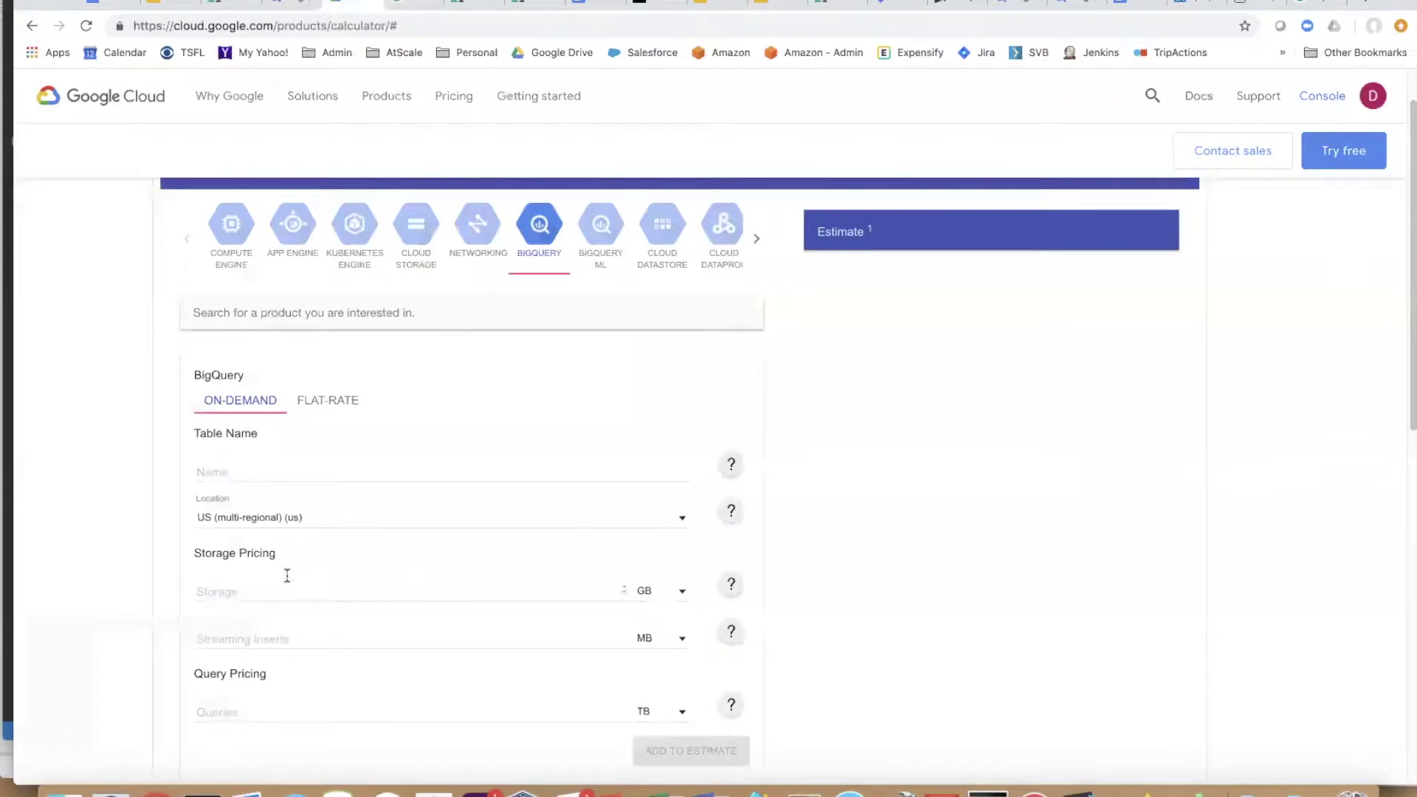
scroll(515, 559, "down", 1)
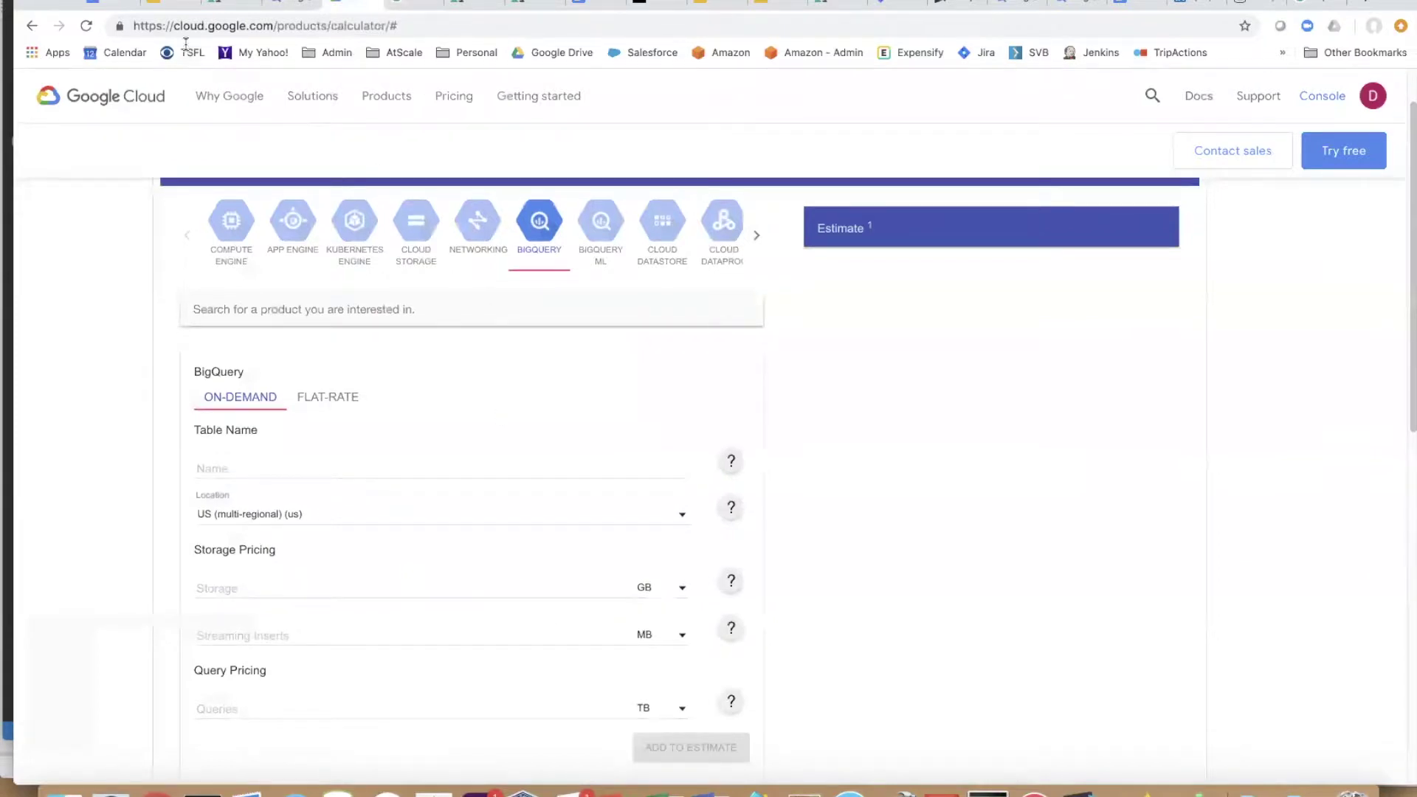
scroll(449, 450, "down", 2)
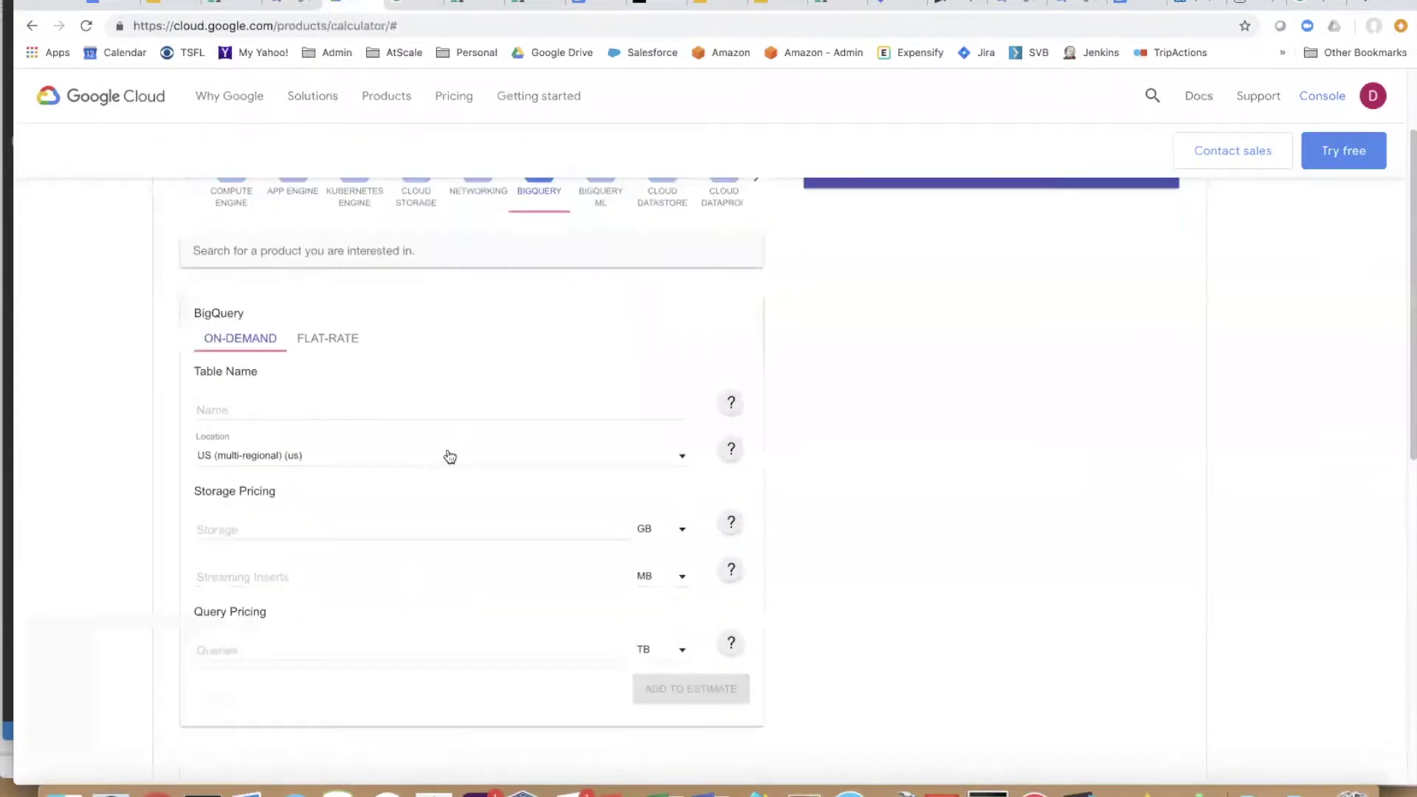
scroll(597, 584, "up", 1)
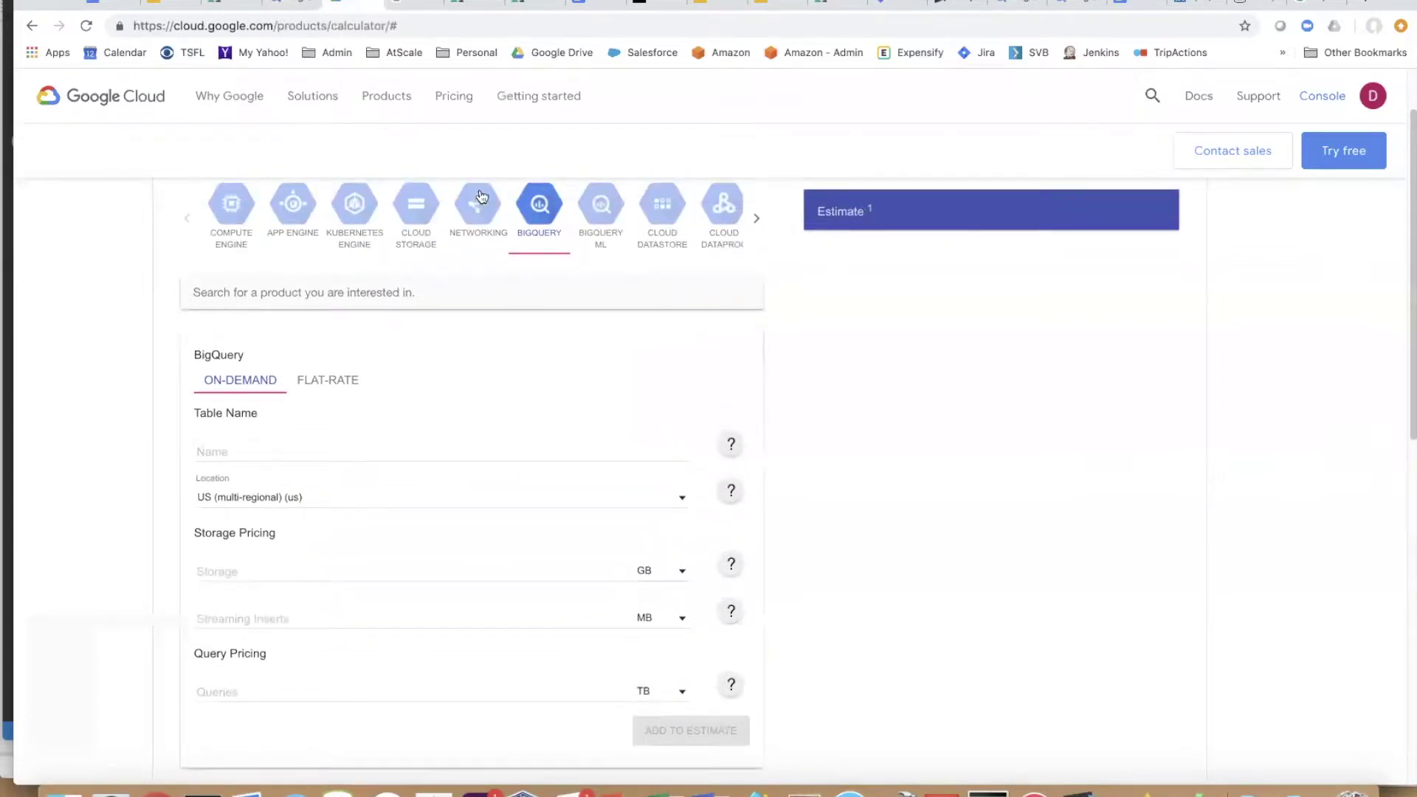
left_click(411, 2)
Convert 1.6 MB to 1600 KB in Google and refresh Tableau's Demo (1) data source.
type("1")
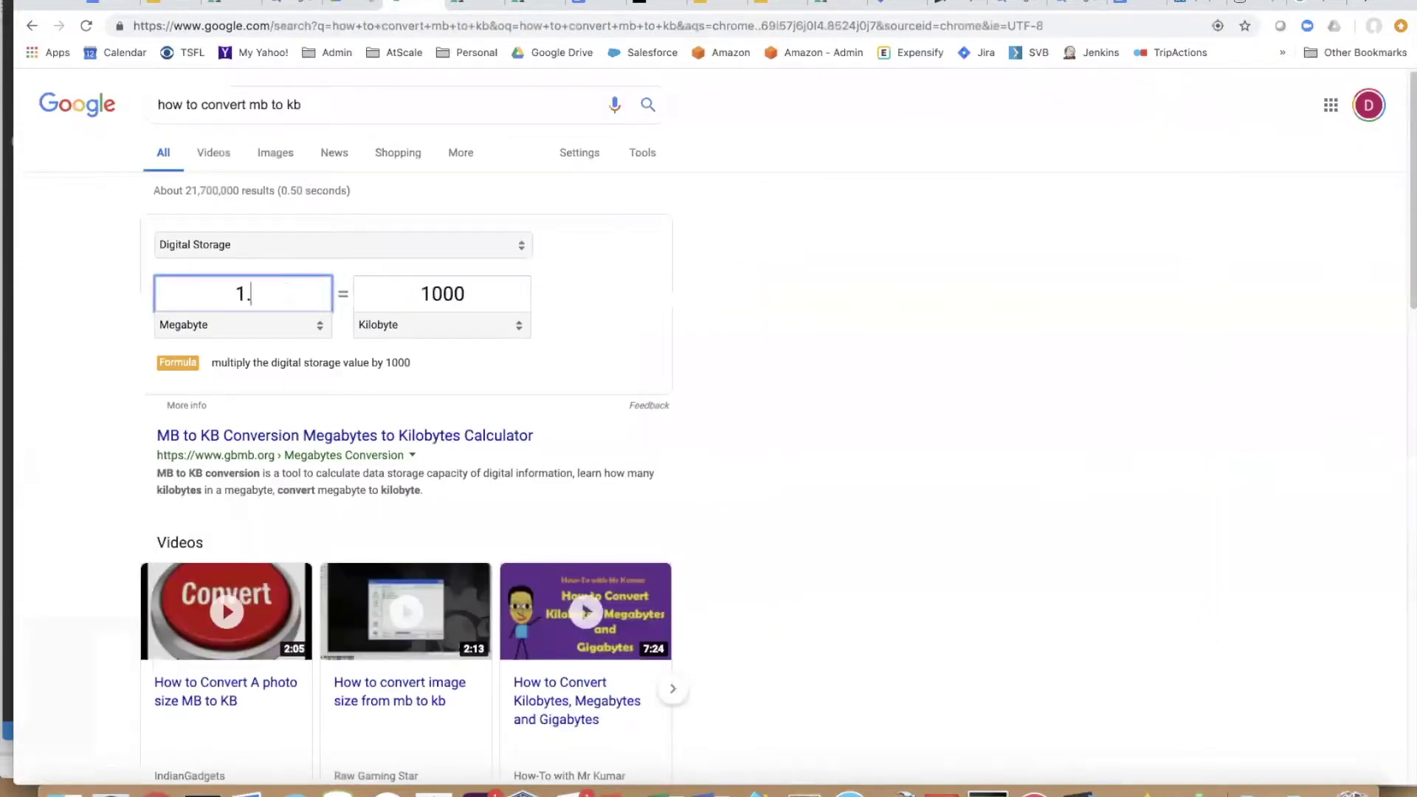
type(".6")
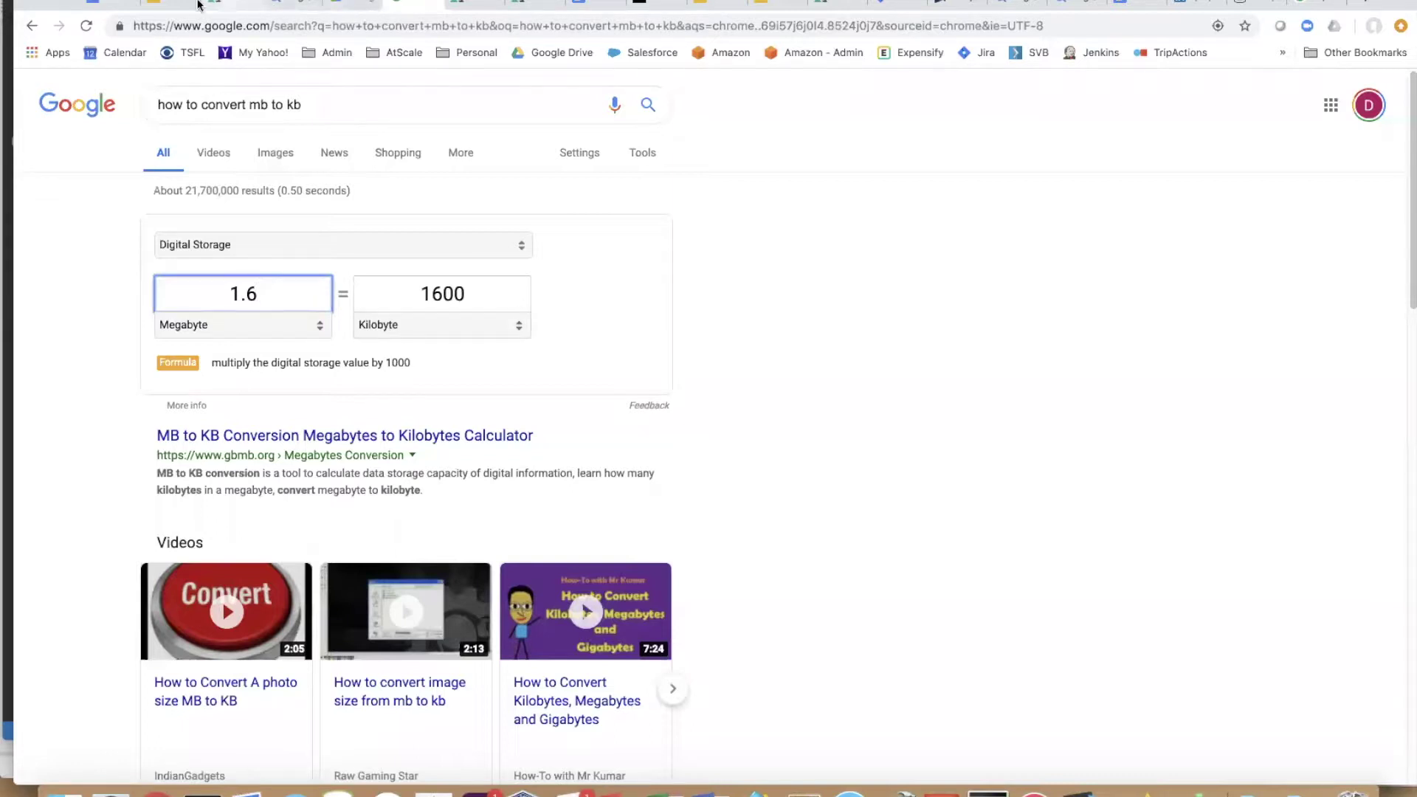
left_click(457, 790)
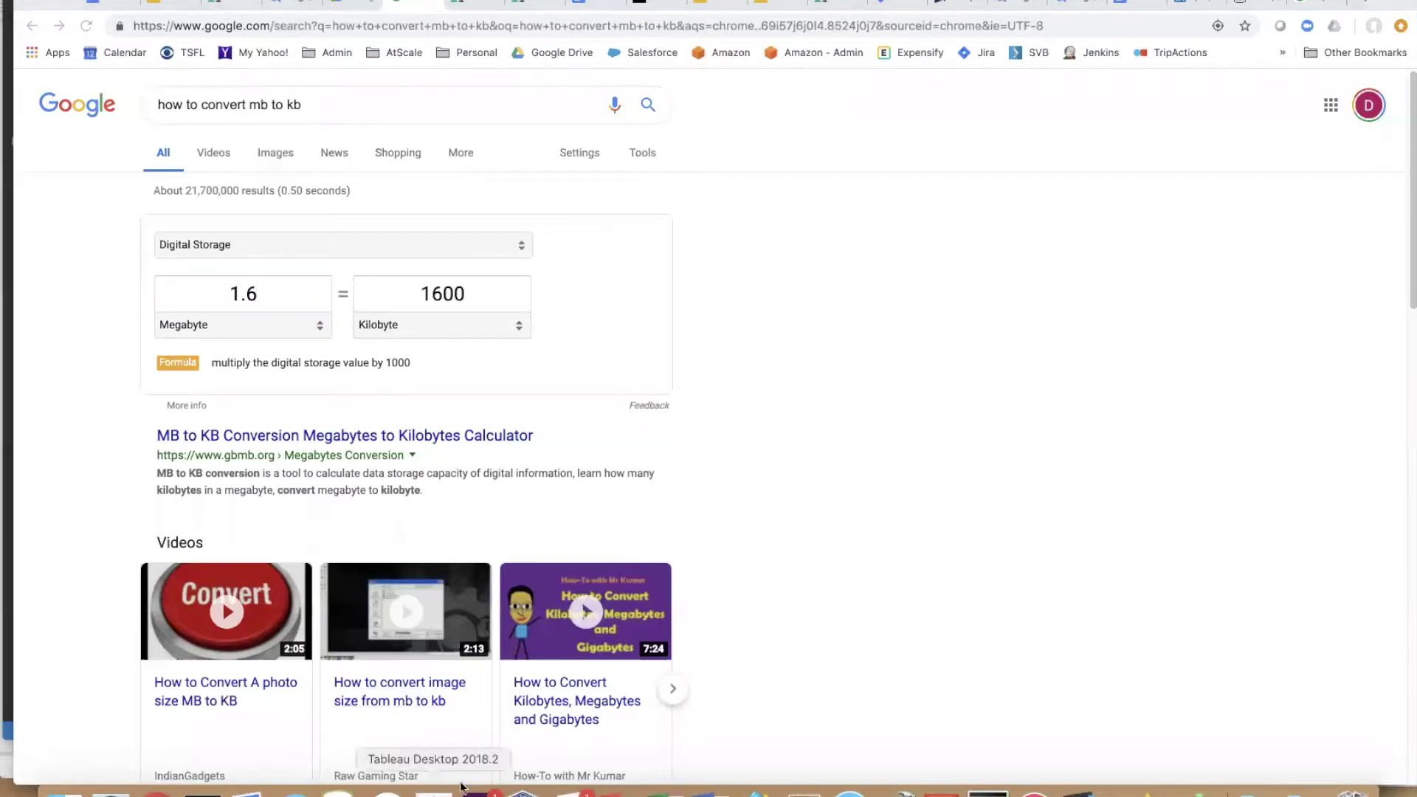
right_click(118, 119)
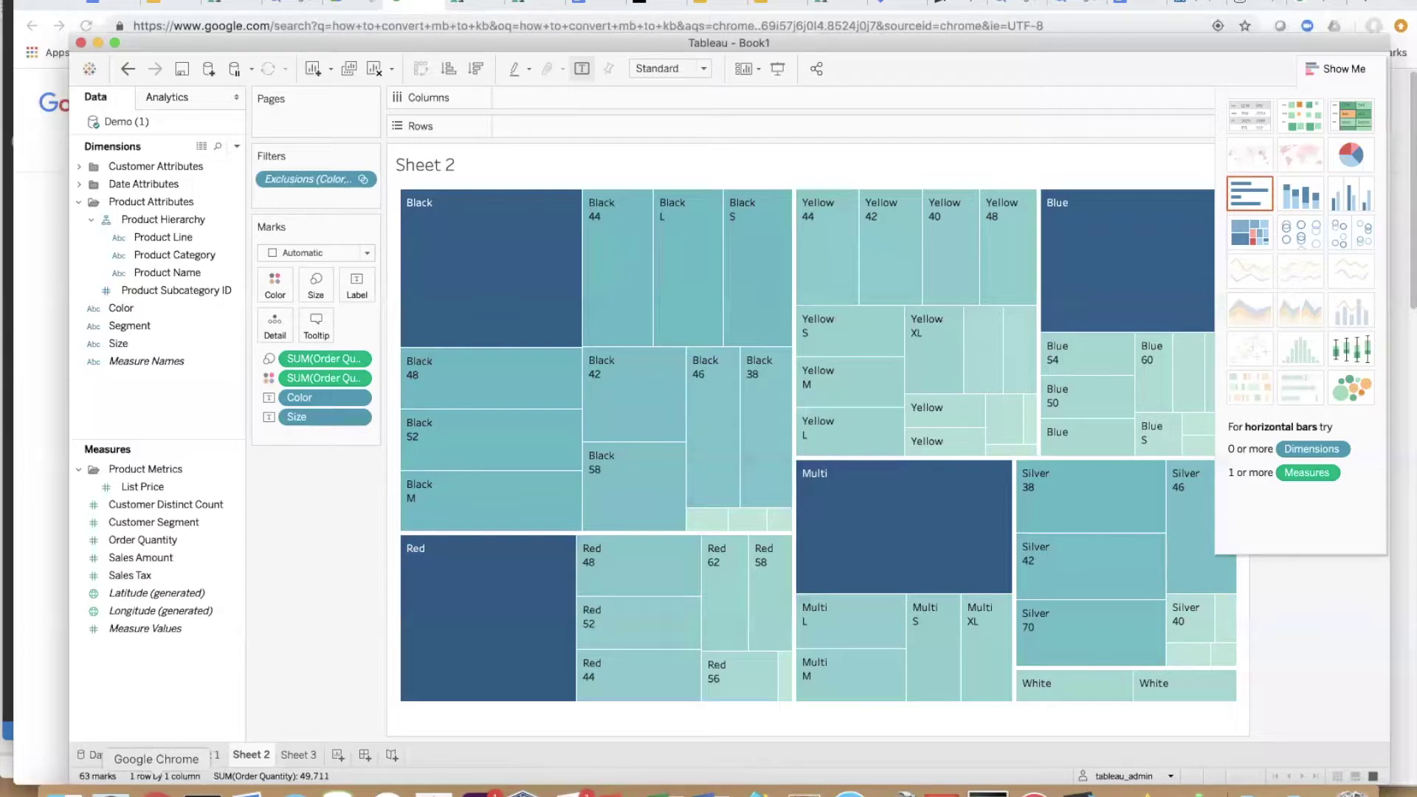
left_click(156, 792)
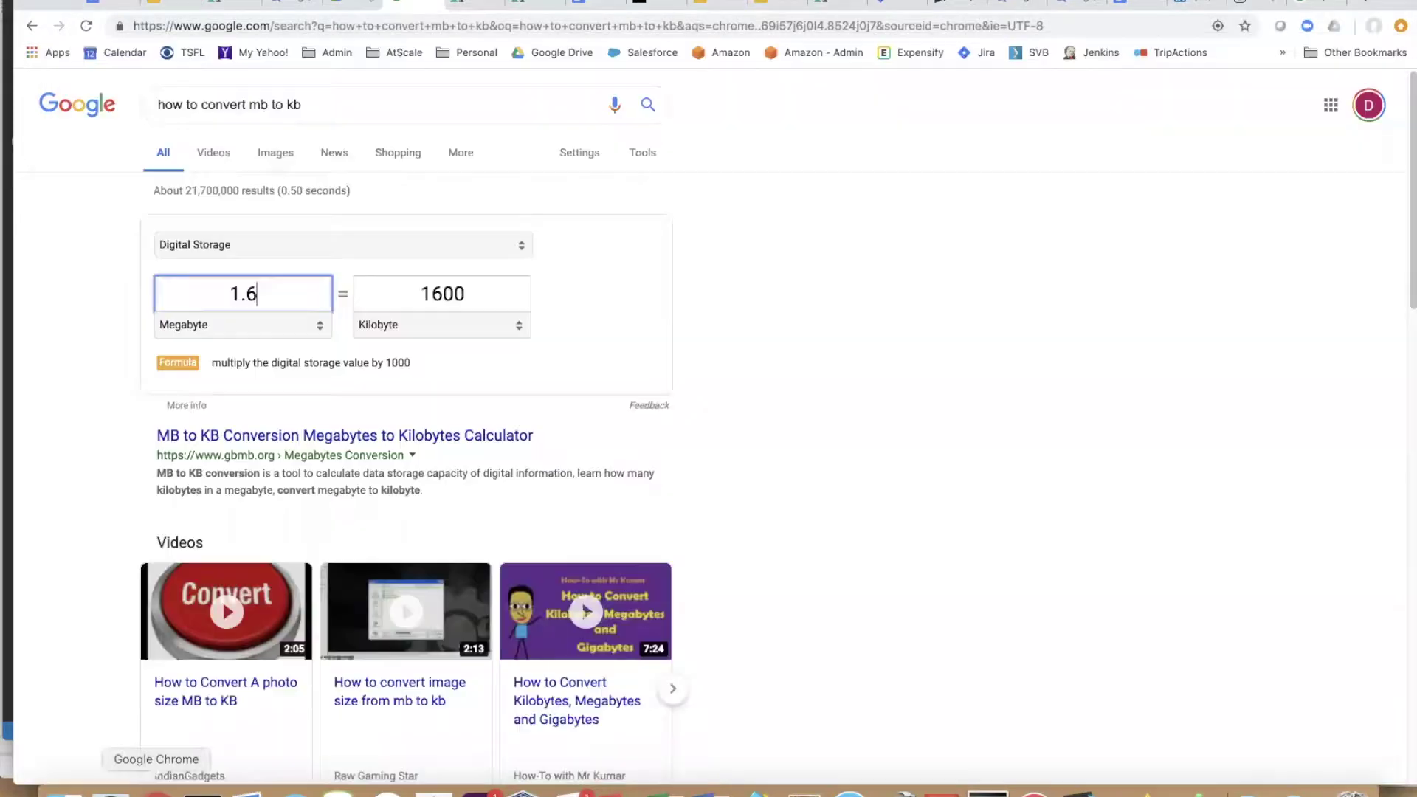
left_click(236, 2)
Refresh the query history and expand the newest 0.834s query's Outbound details.
scroll(1345, 330, "up", 7)
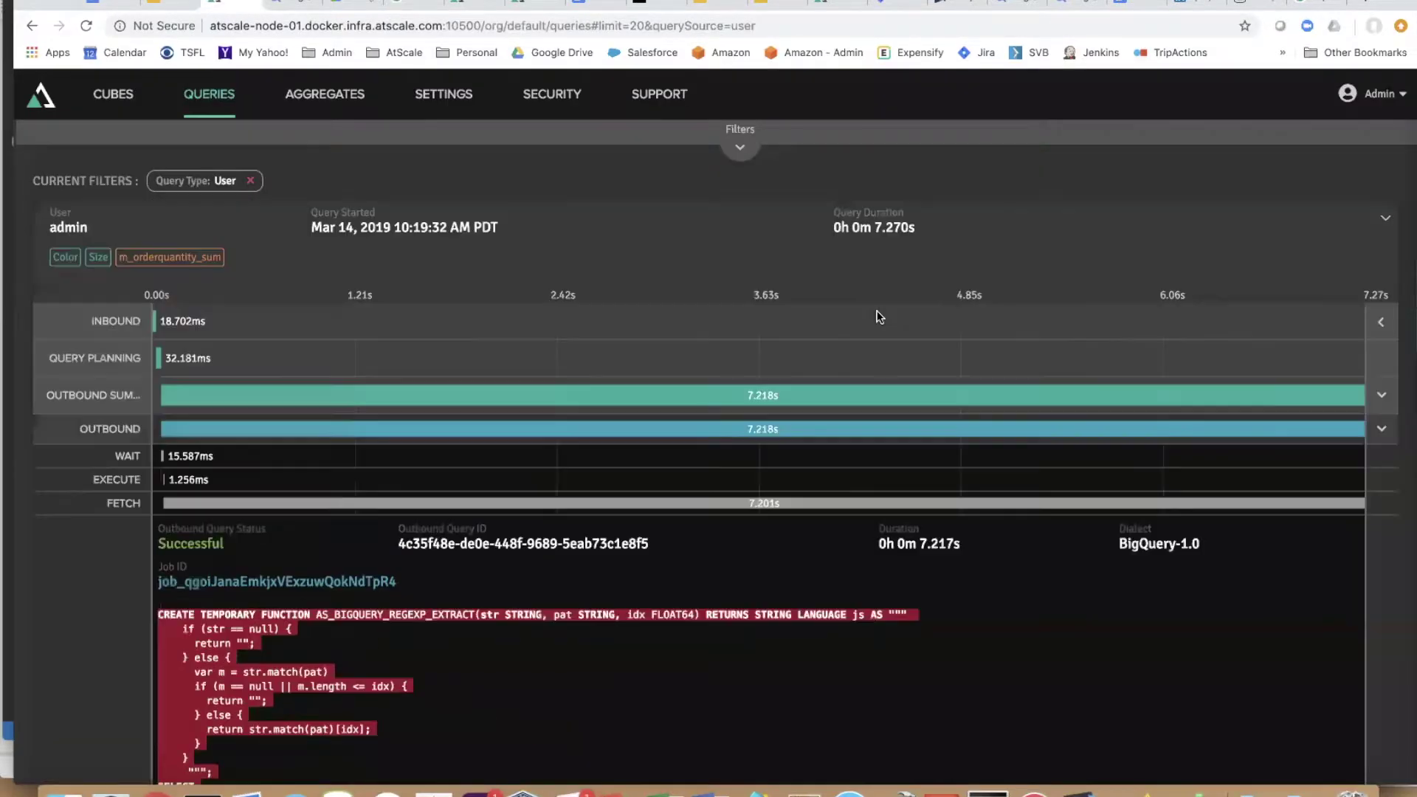
scroll(1345, 329, "up", 3)
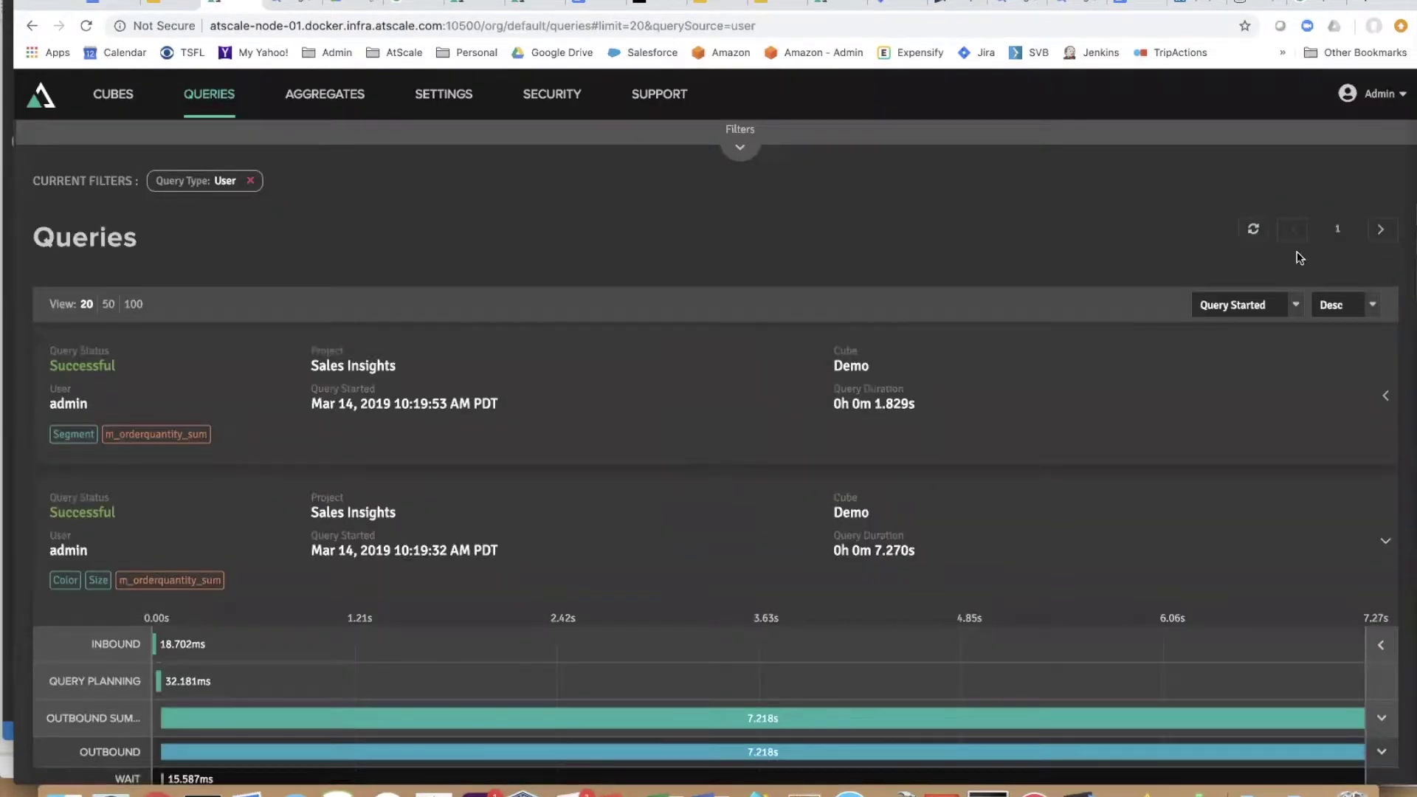
left_click(1254, 229)
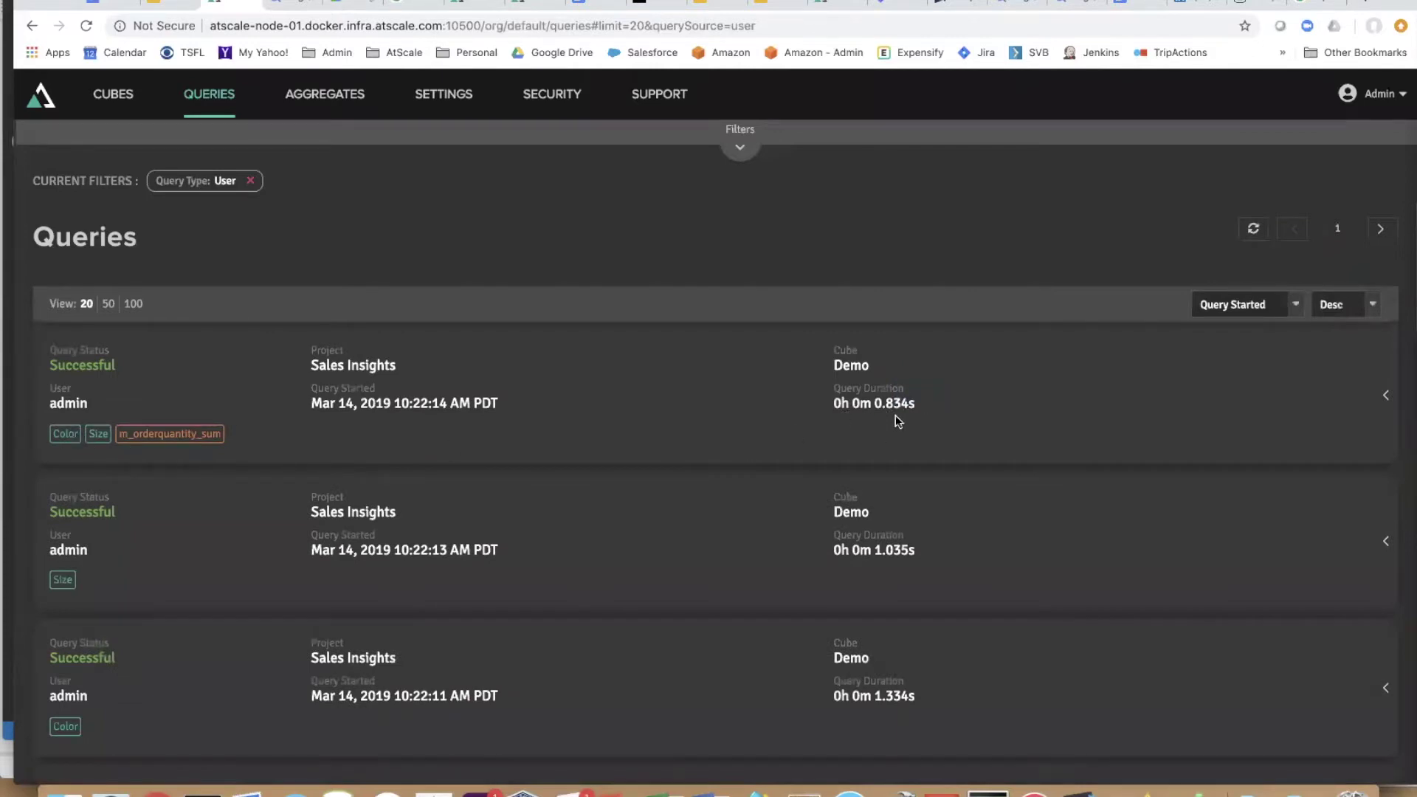
scroll(896, 416, "down", 3)
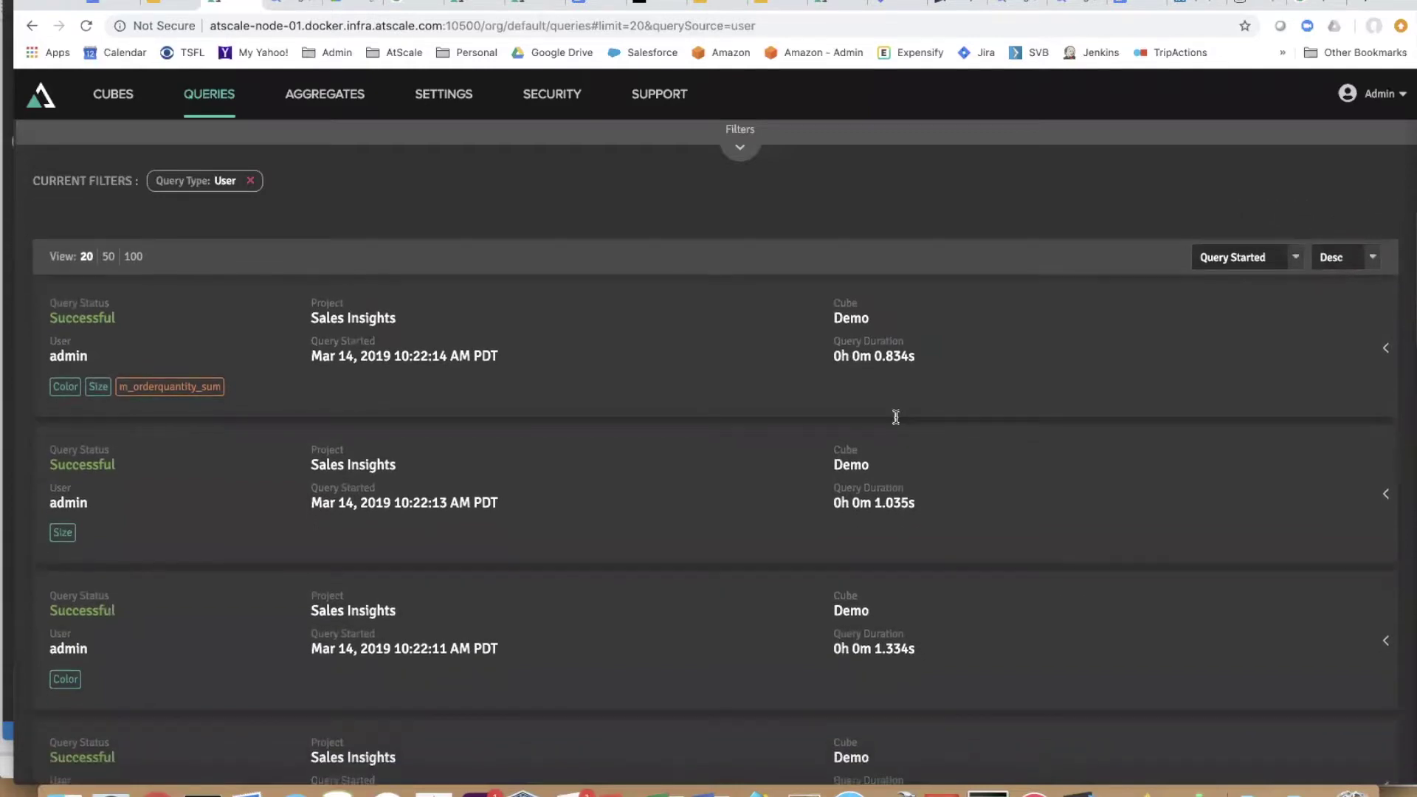
scroll(895, 416, "up", 3)
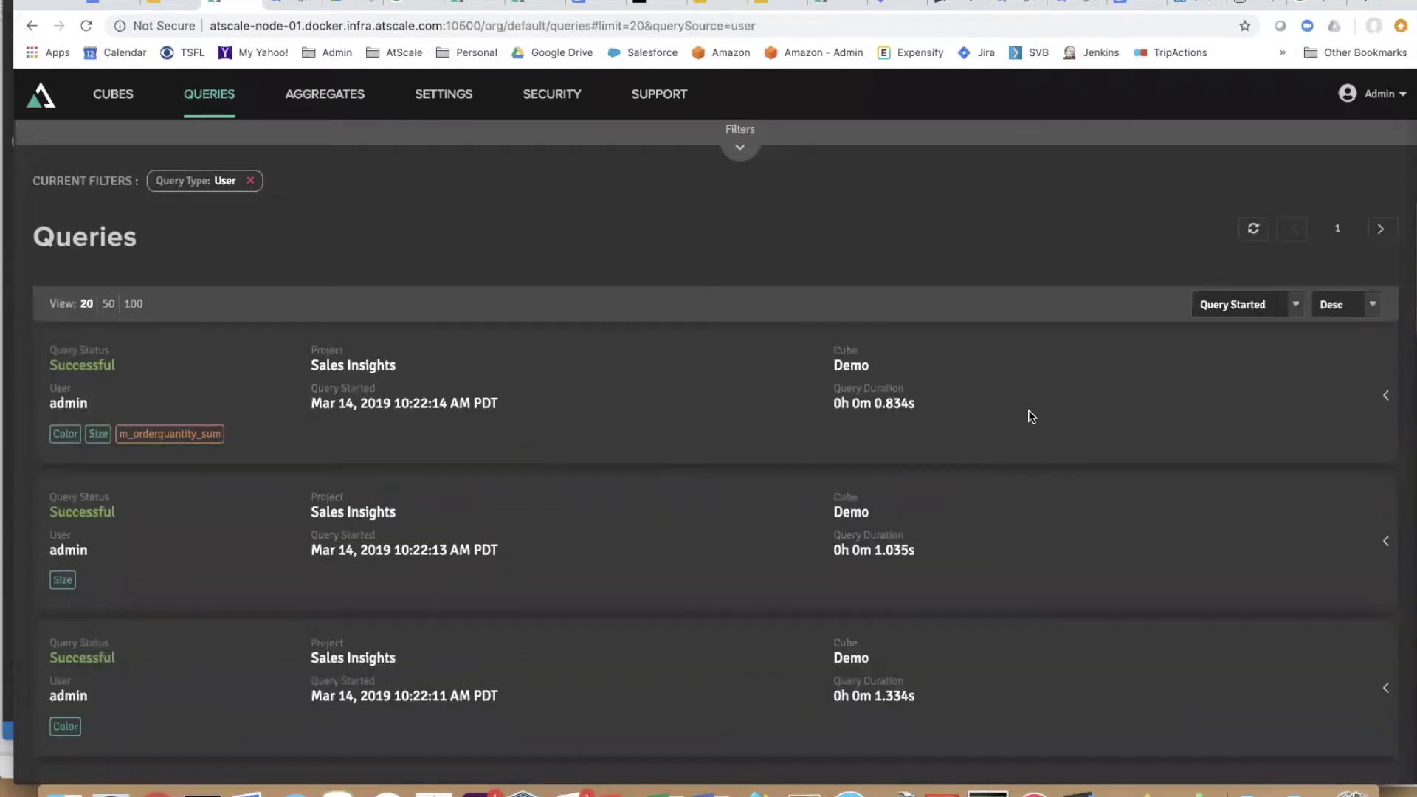
left_click(1386, 397)
scroll(1262, 485, "down", 1)
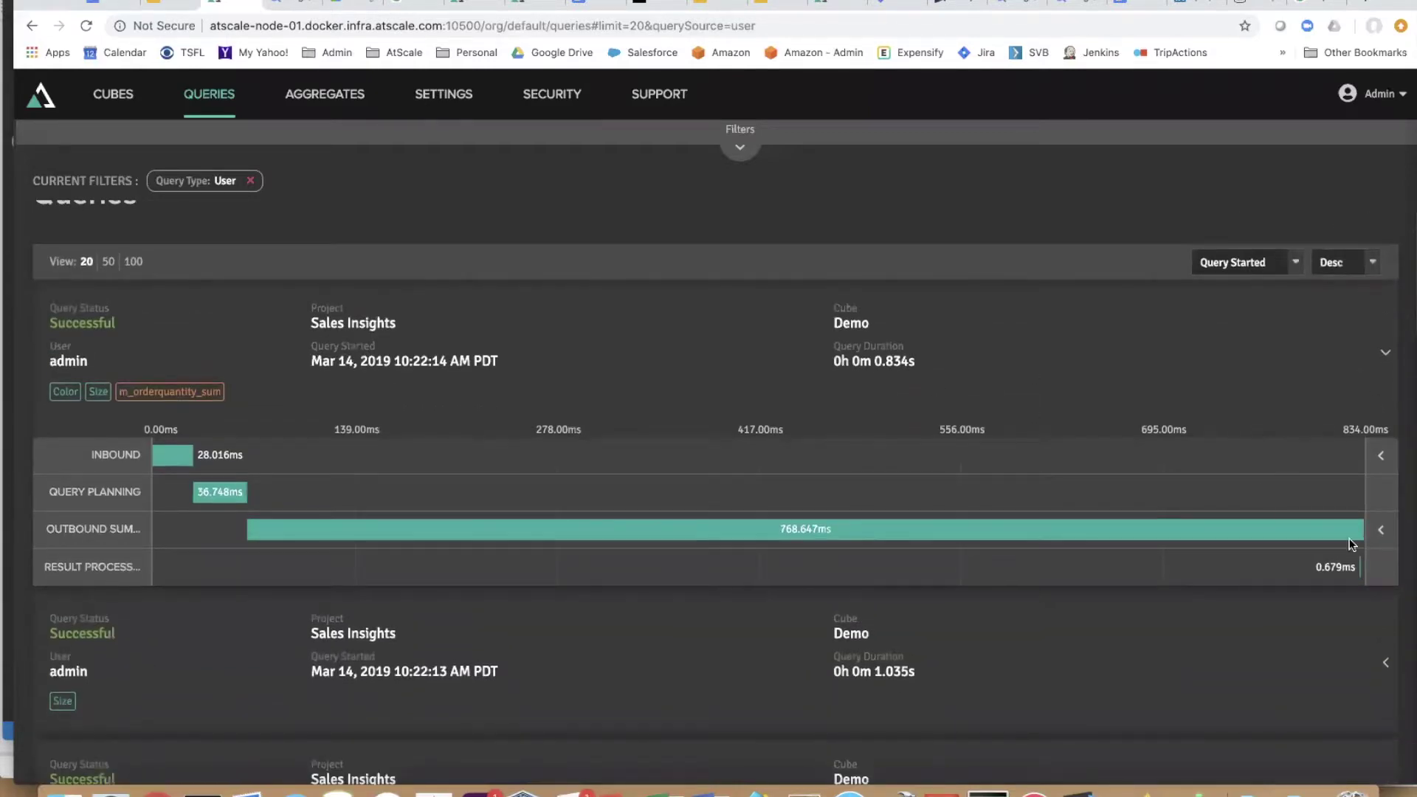
left_click(1378, 533)
left_click(1380, 562)
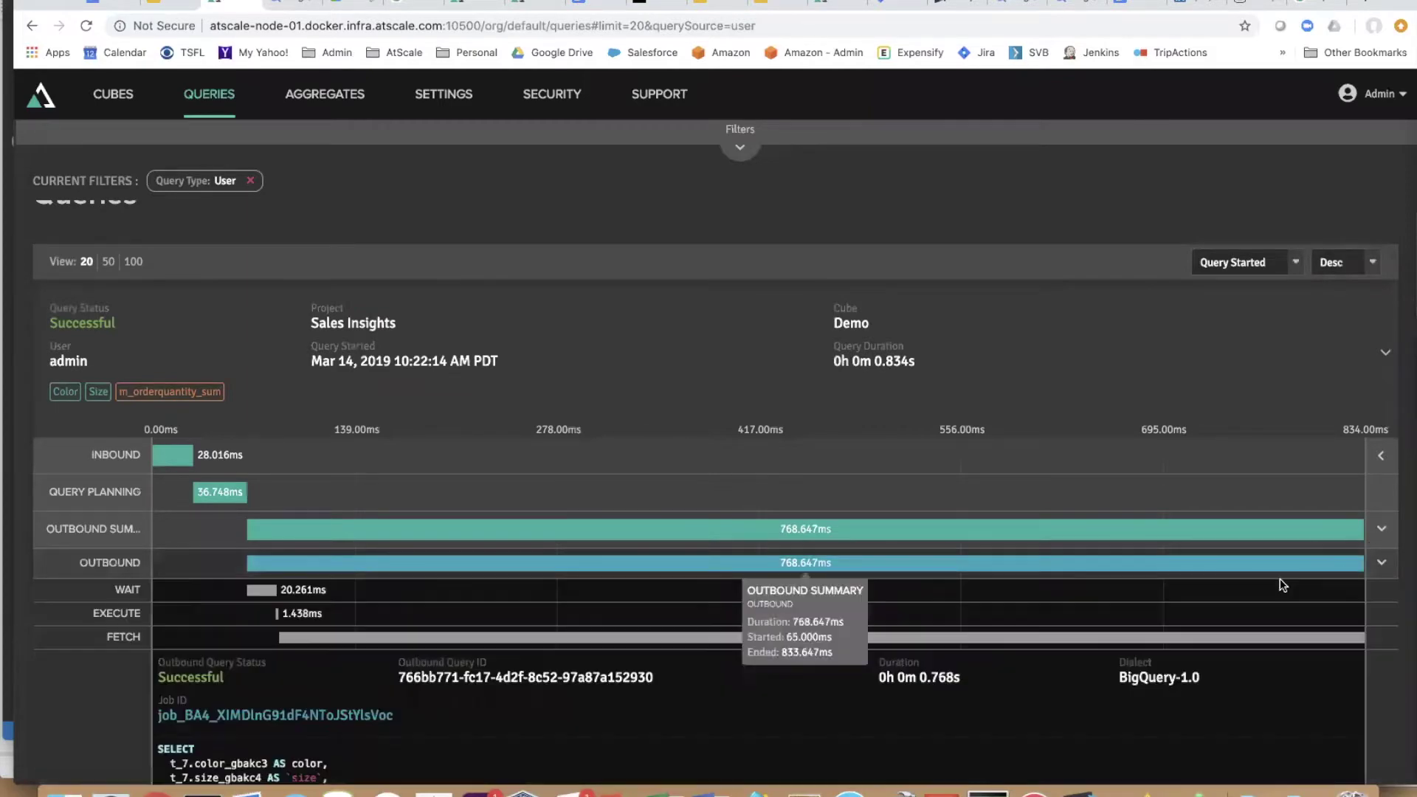
Copy the full aggregate-table outbound SQL of that query.
scroll(1264, 578, "down", 7)
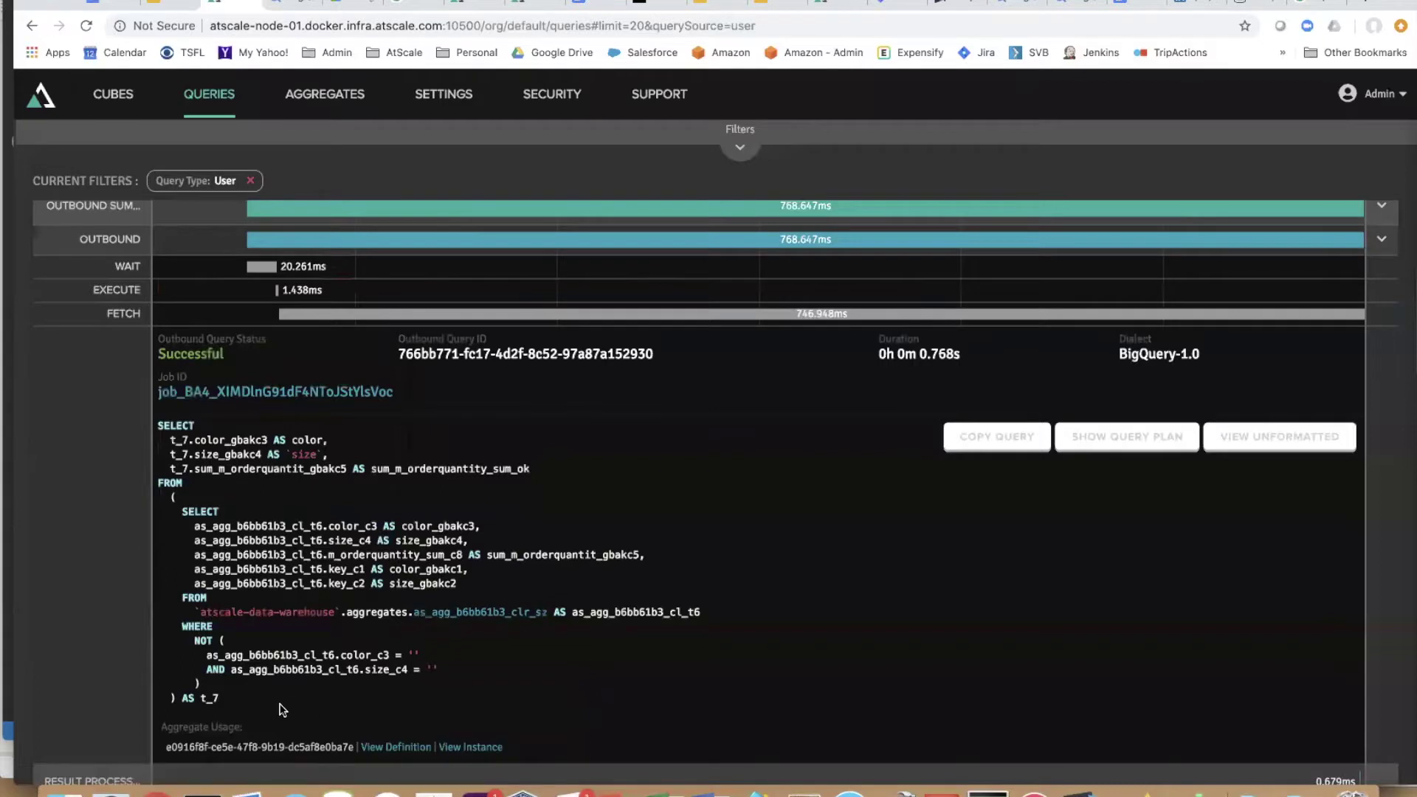
left_click_drag(240, 695, 153, 423)
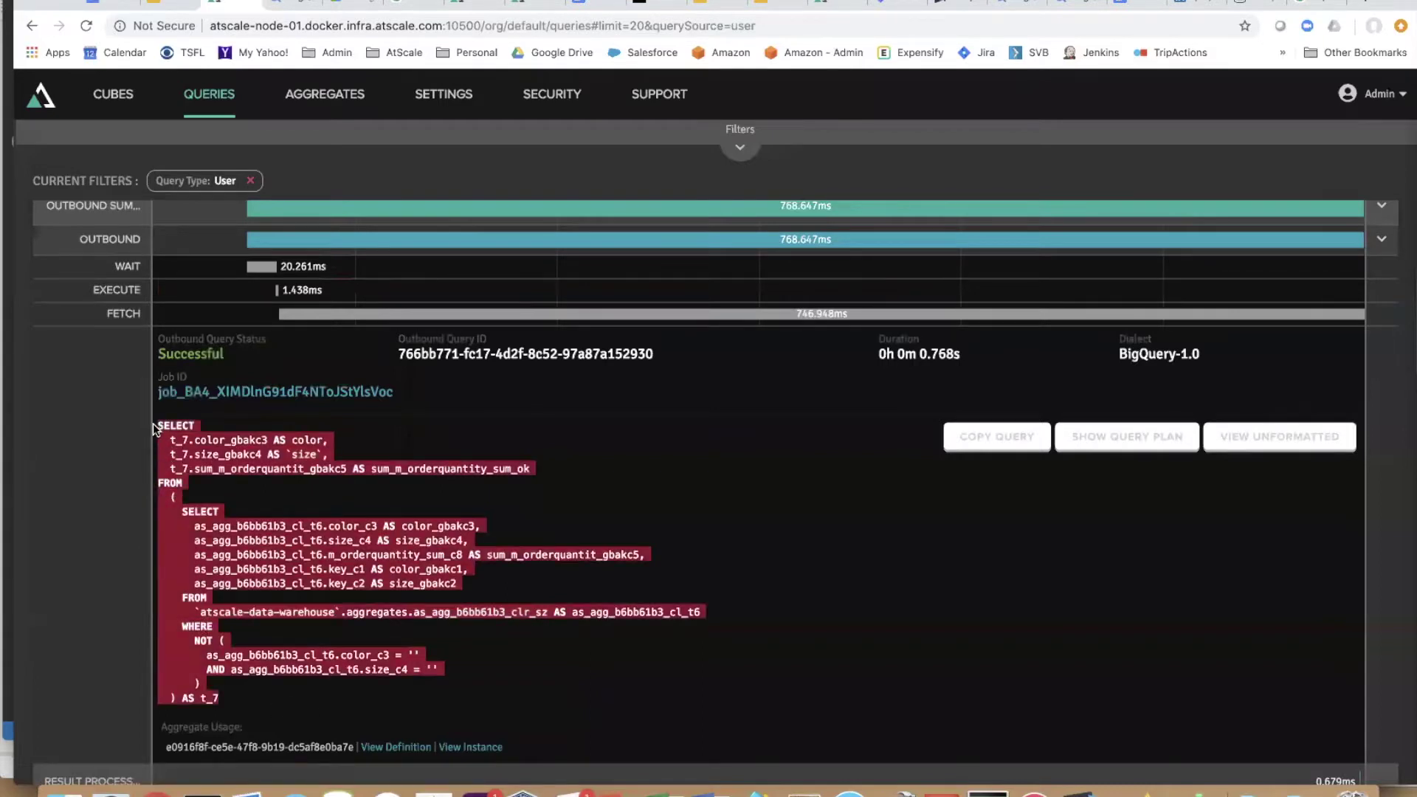
right_click(176, 428)
left_click(222, 465)
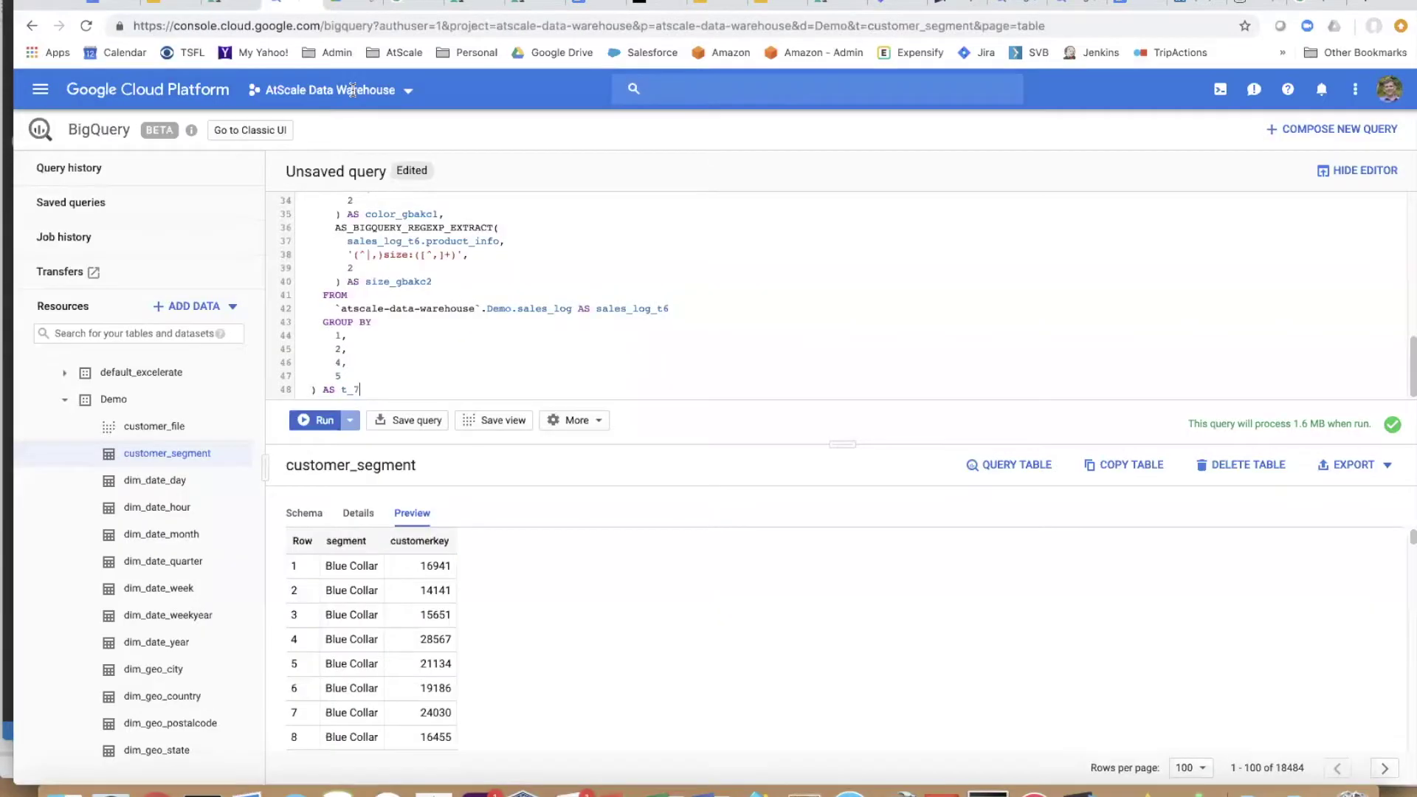
Replace BigQuery's query with the aggregate SQL, dropping the estimate from 1.6 MB to 1.2 KB.
left_click(291, 9)
left_click_drag(406, 390, 292, 125)
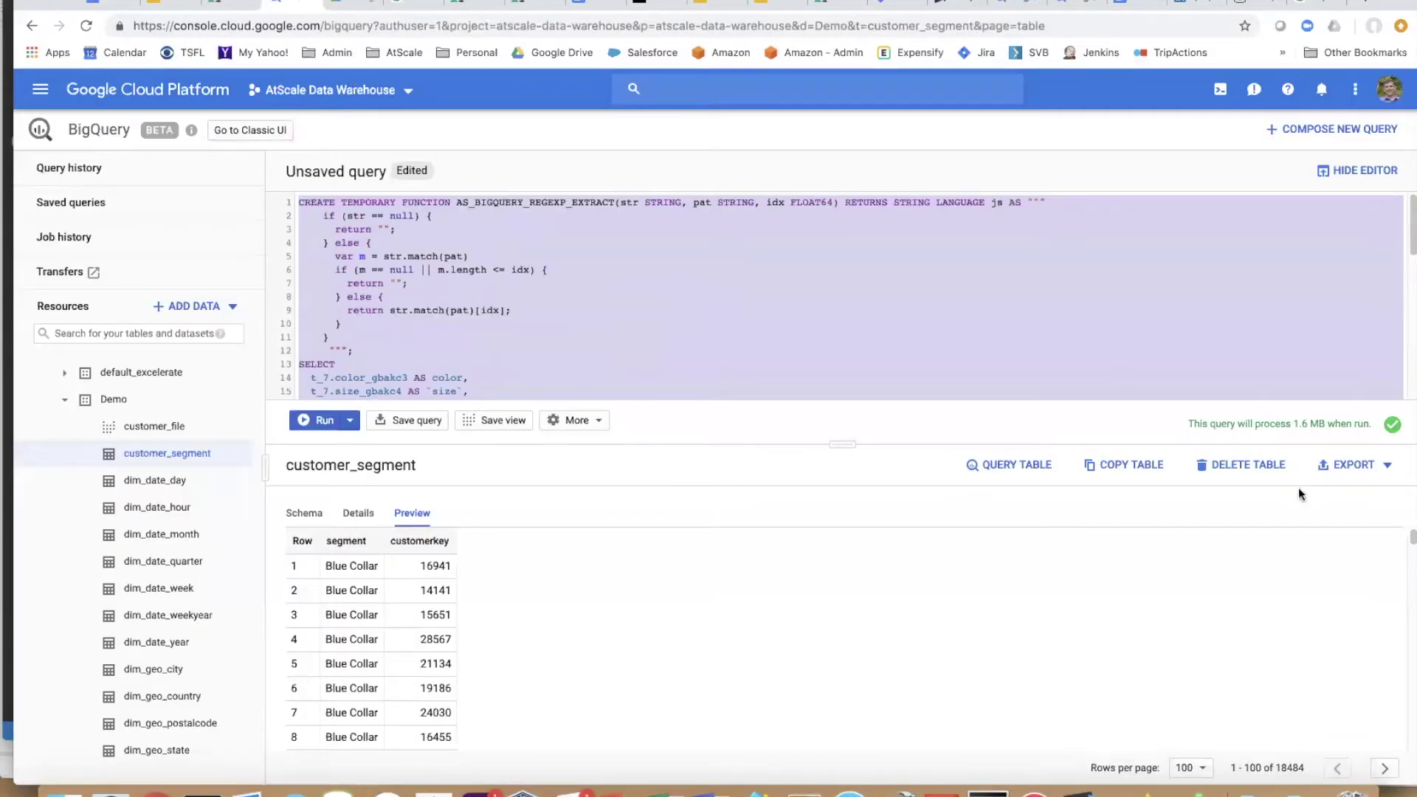
right_click(762, 336)
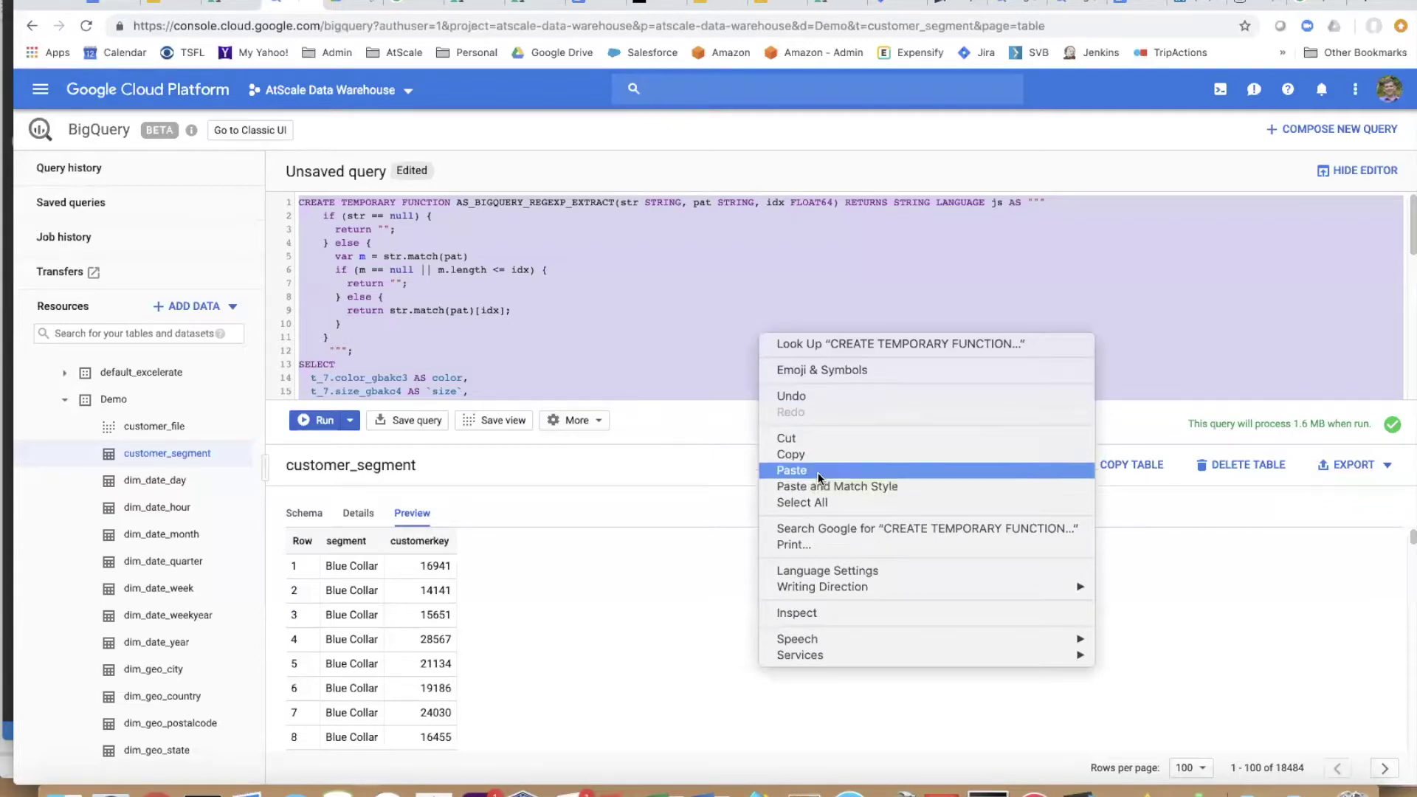
left_click(819, 470)
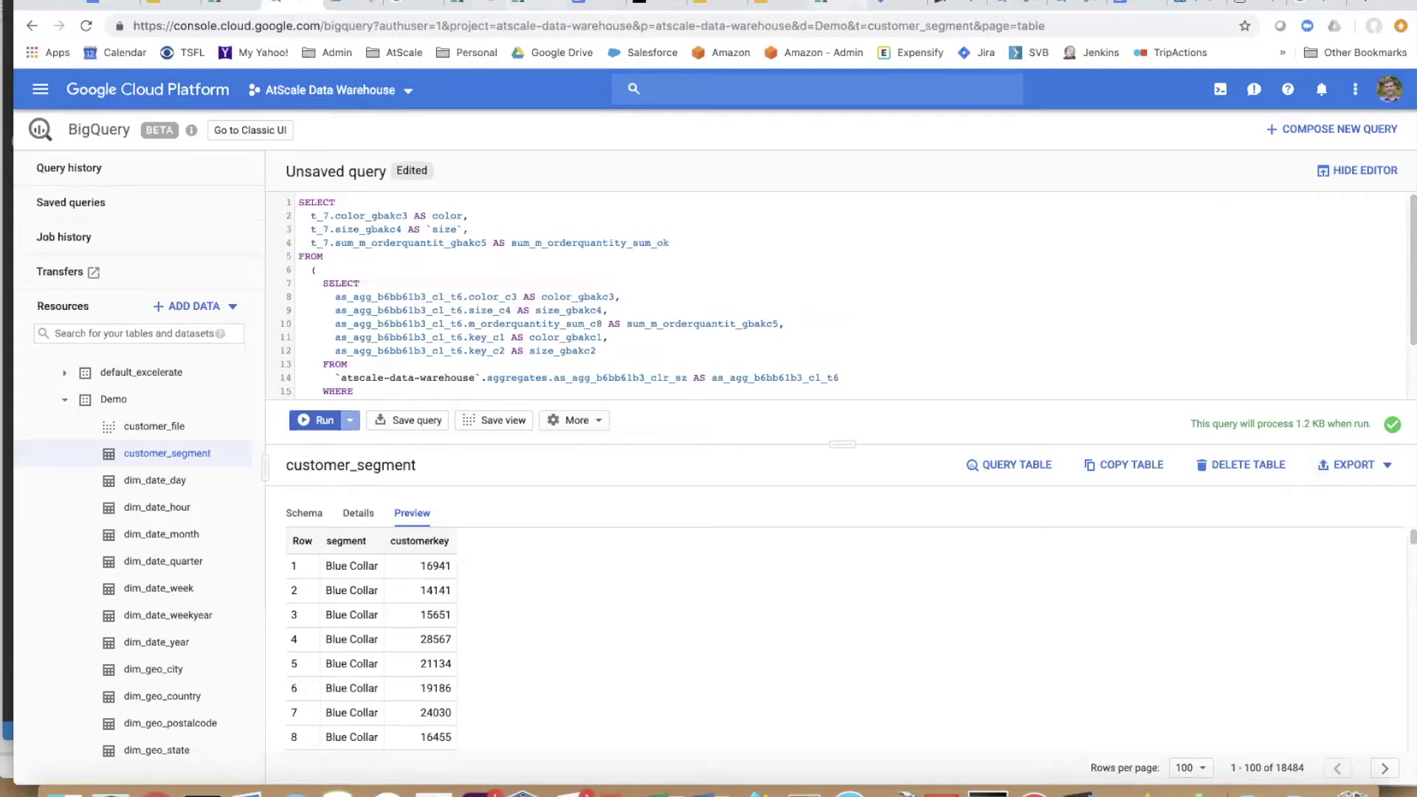
left_click(342, 3)
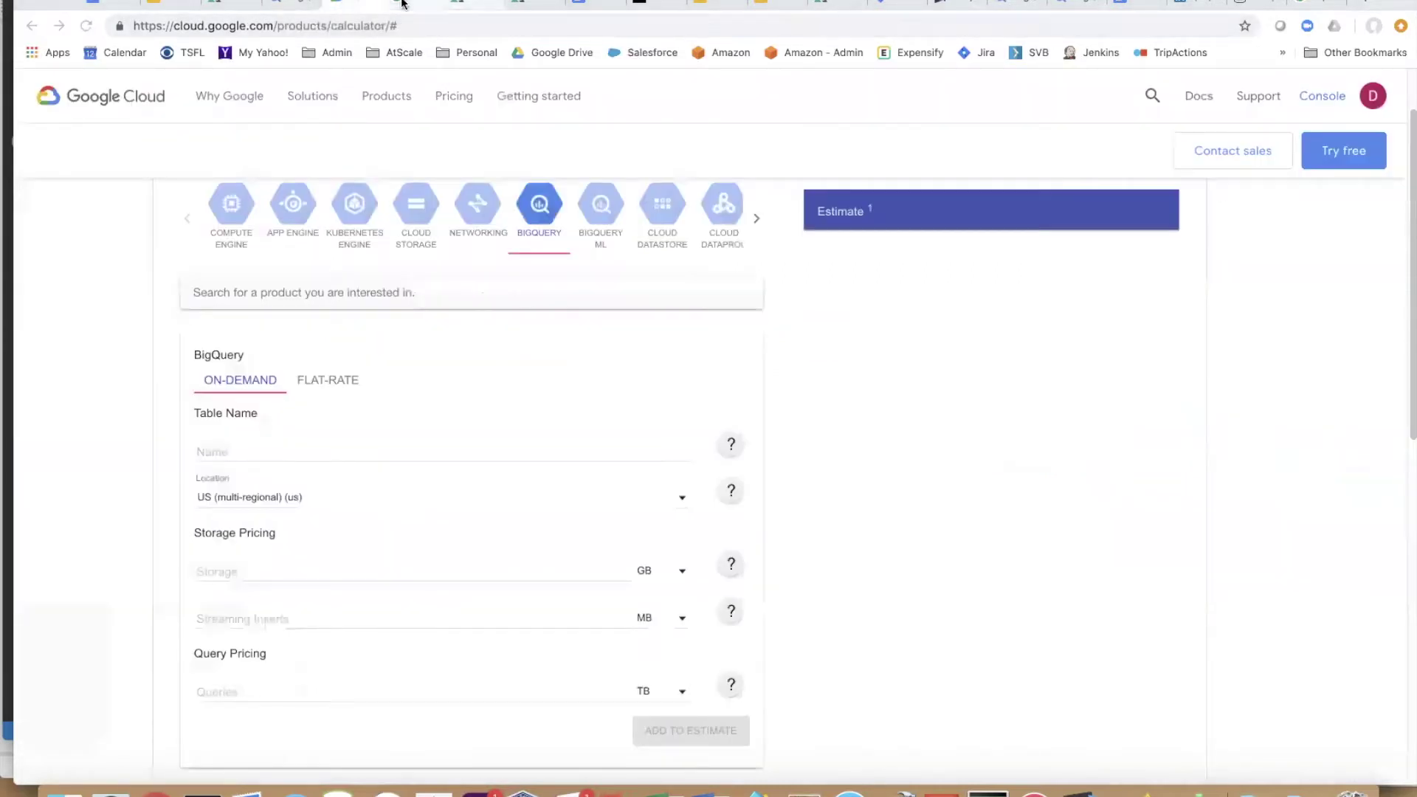
Return to Google's 1.6 MB = 1600 KB conversion result and bring up Spotlight.
left_click(441, 7)
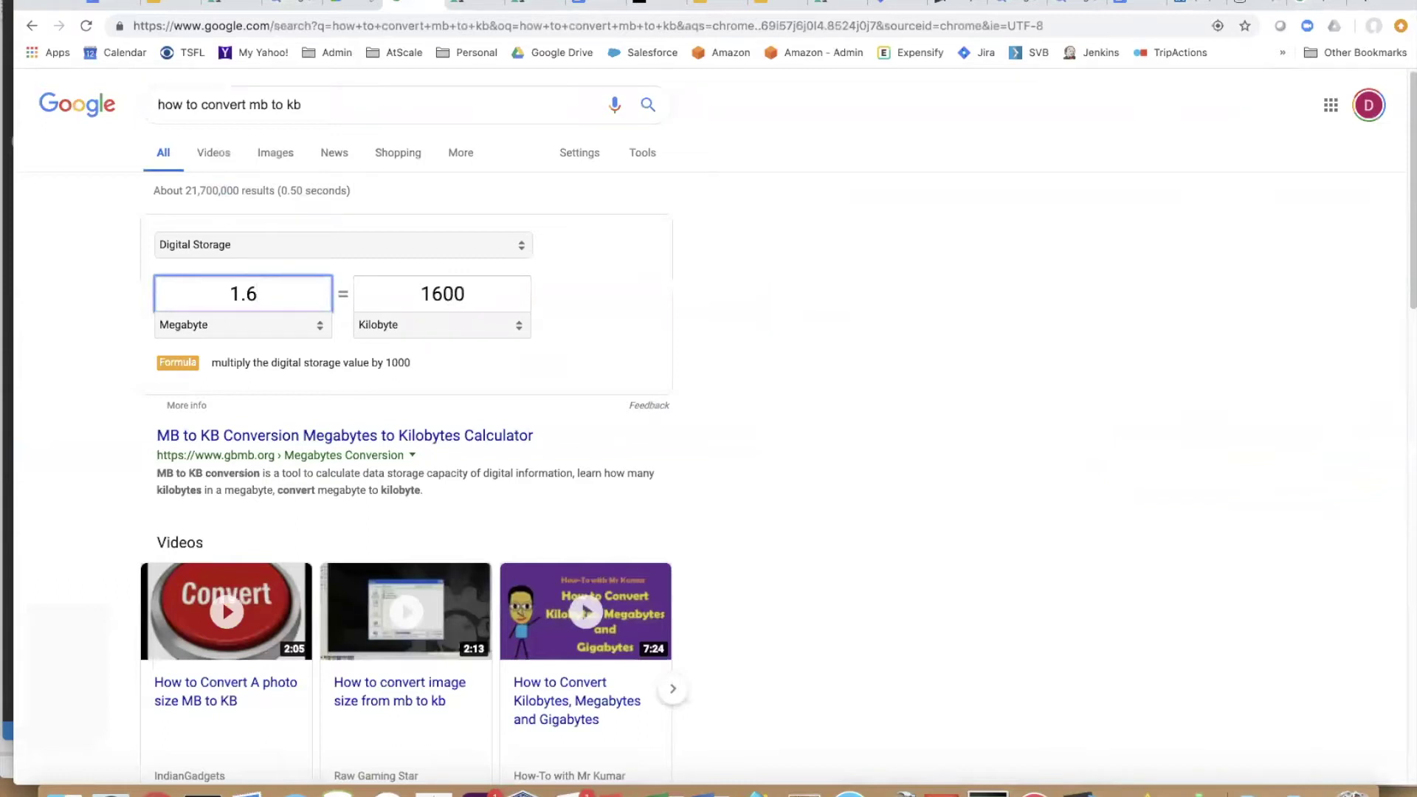
key("super+space")
Calculate 1600/1.2 in Spotlight, giving about 1,333x less data scanned.
type("1600/")
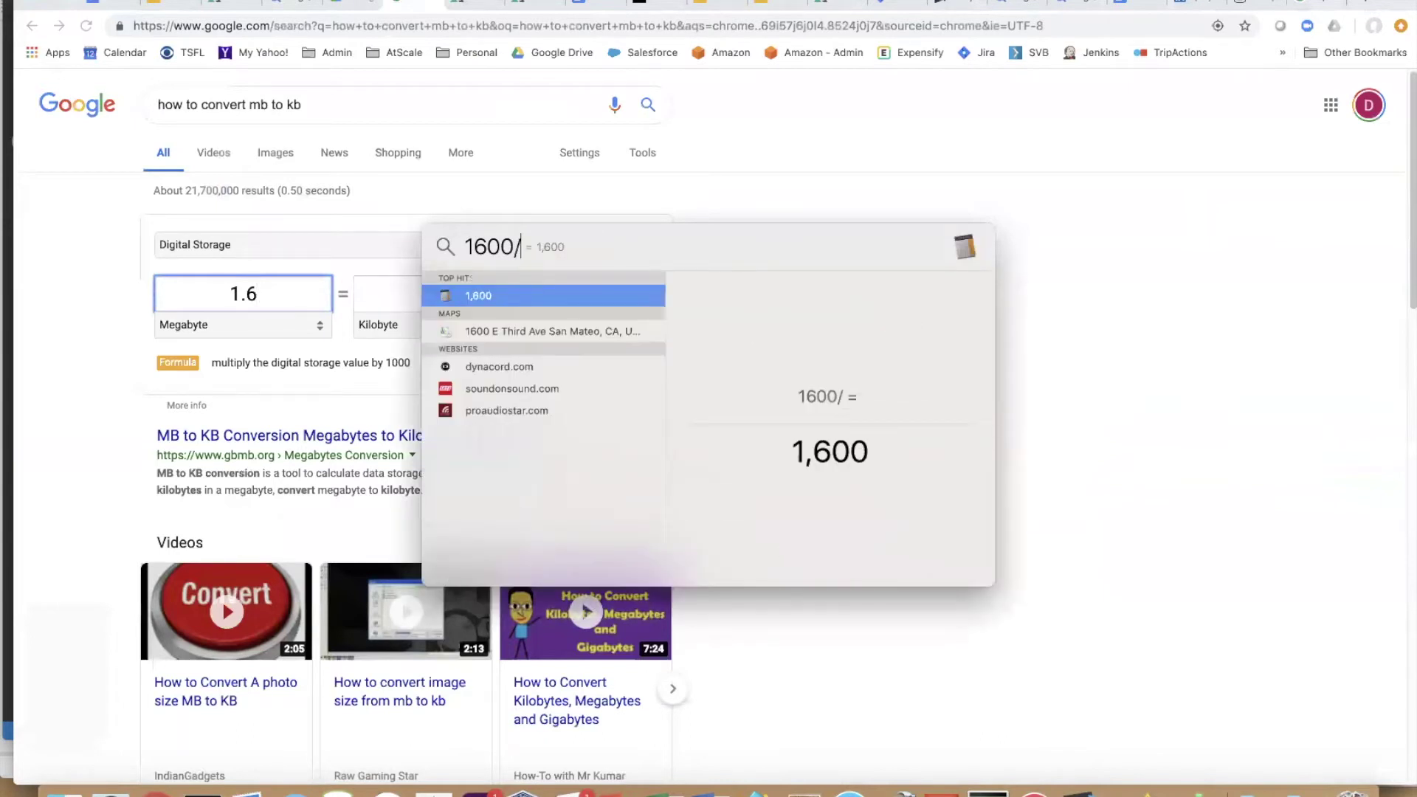
type("1.2")
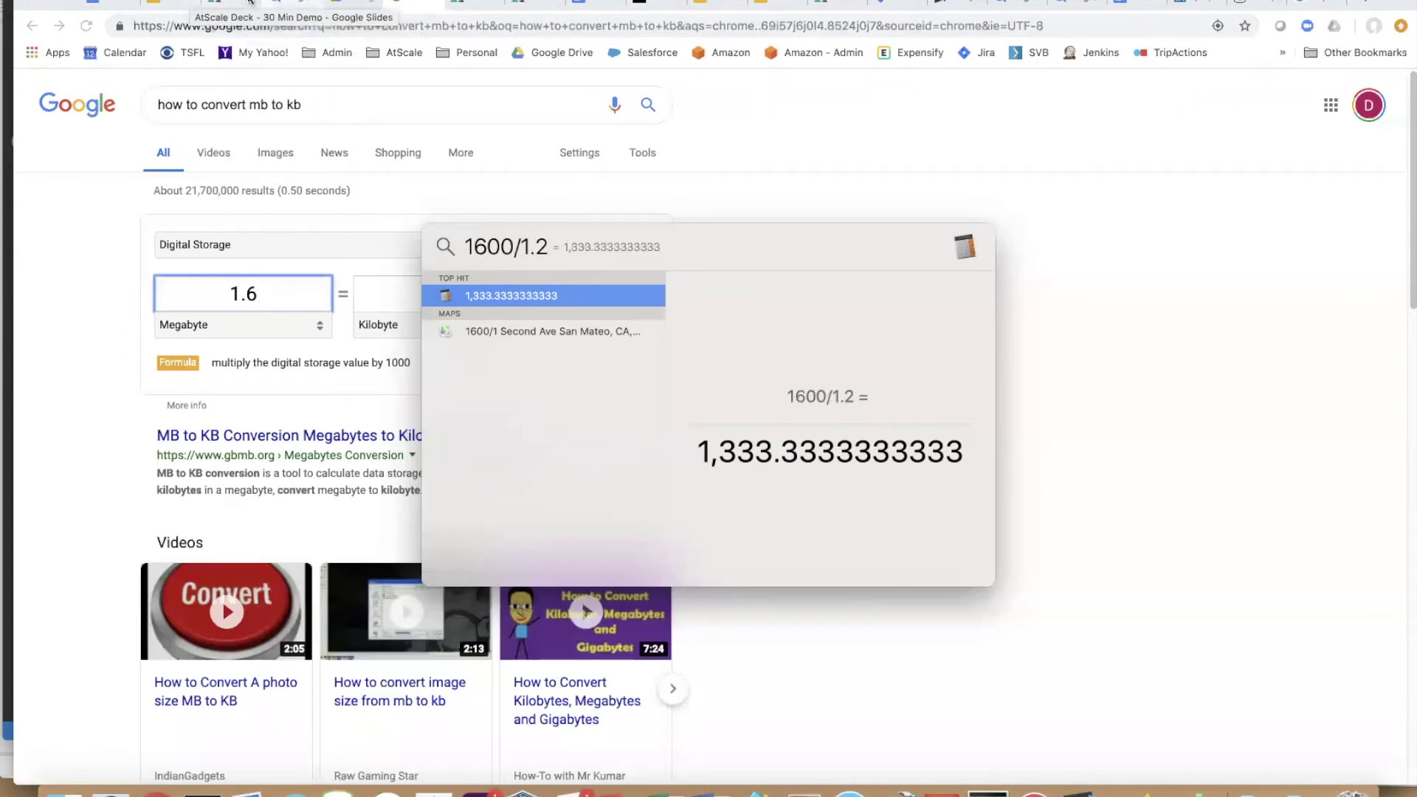
Collapse the 0.834s query's Outbound row and timing breakdown in AtScale's Queries list.
key("Escape")
left_click(240, 3)
scroll(565, 521, "up", 5)
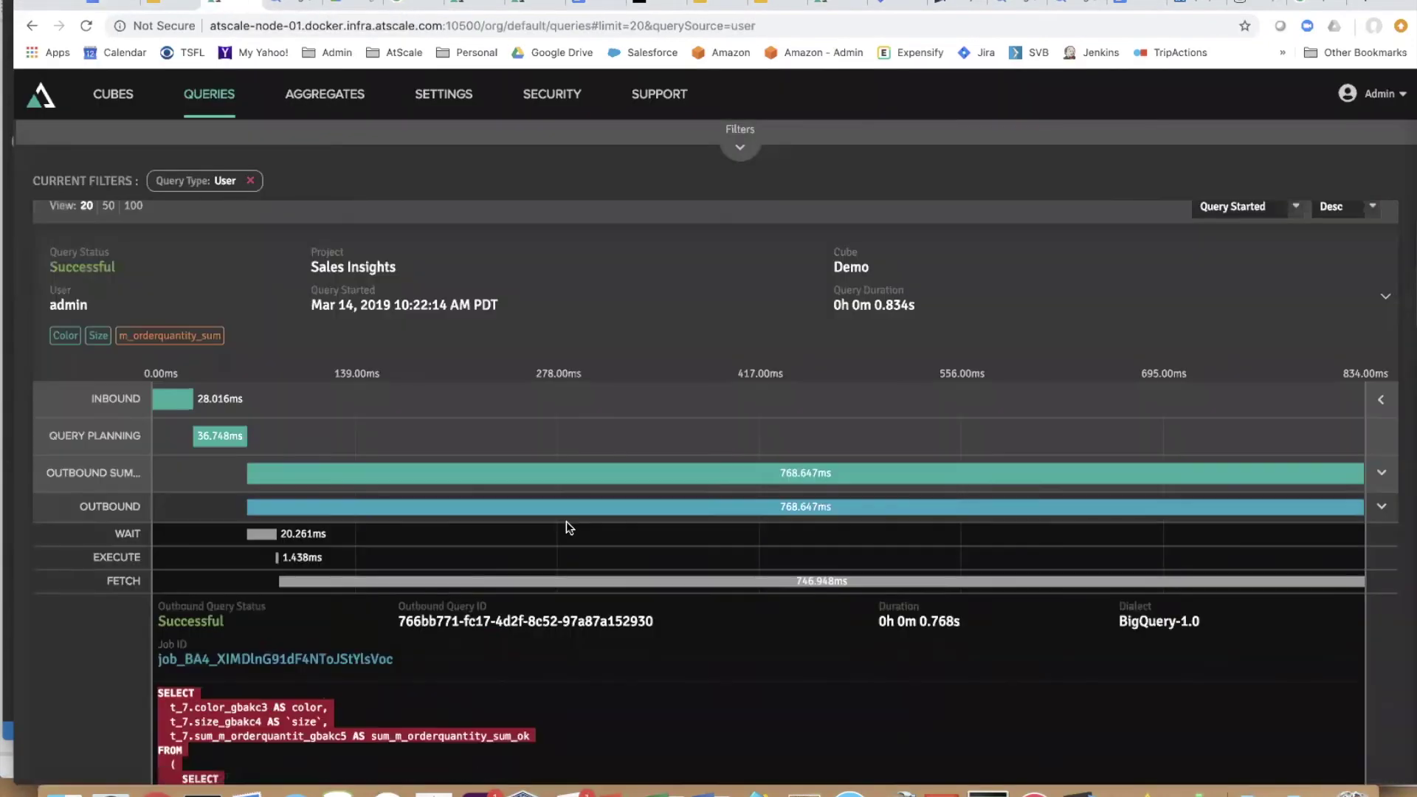
scroll(949, 493, "up", 2)
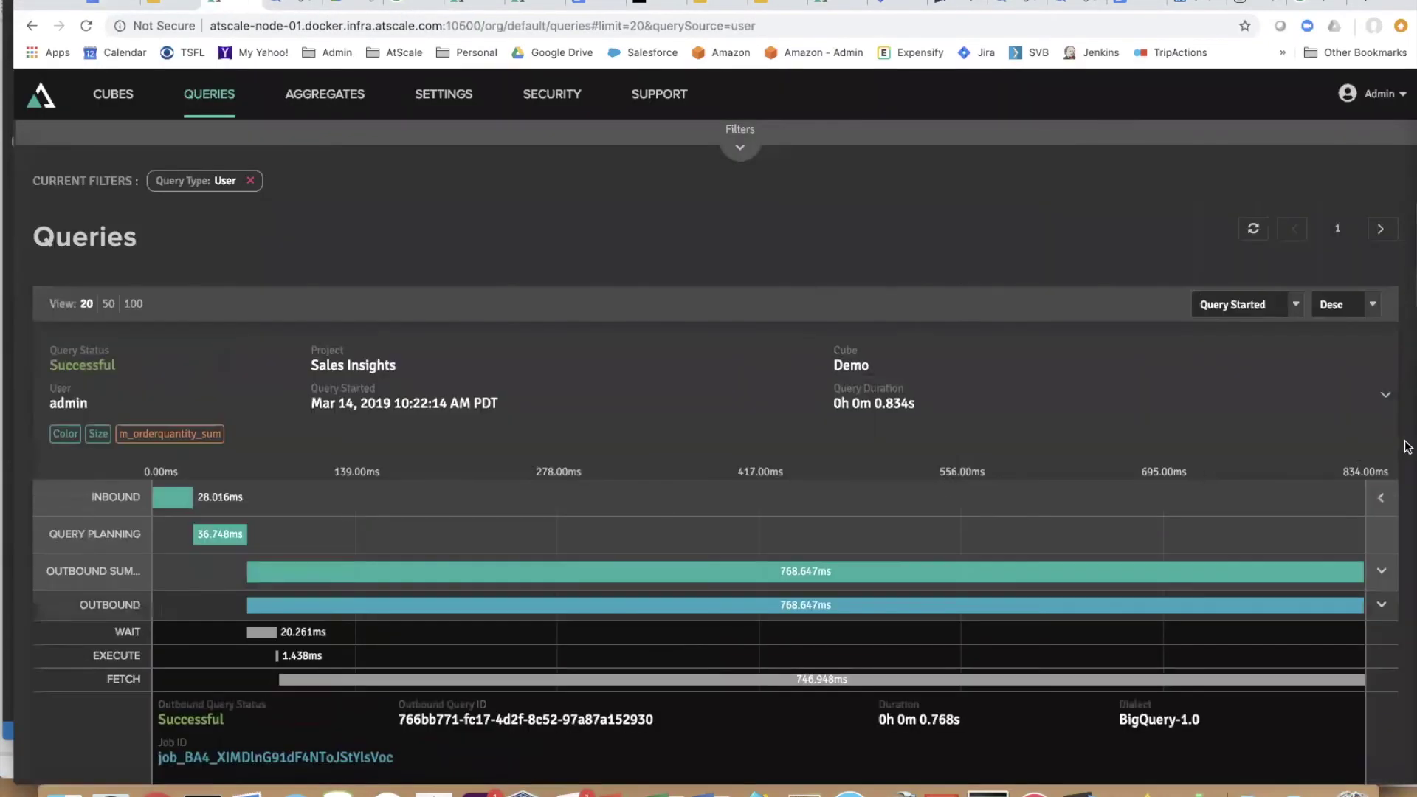
left_click(1383, 606)
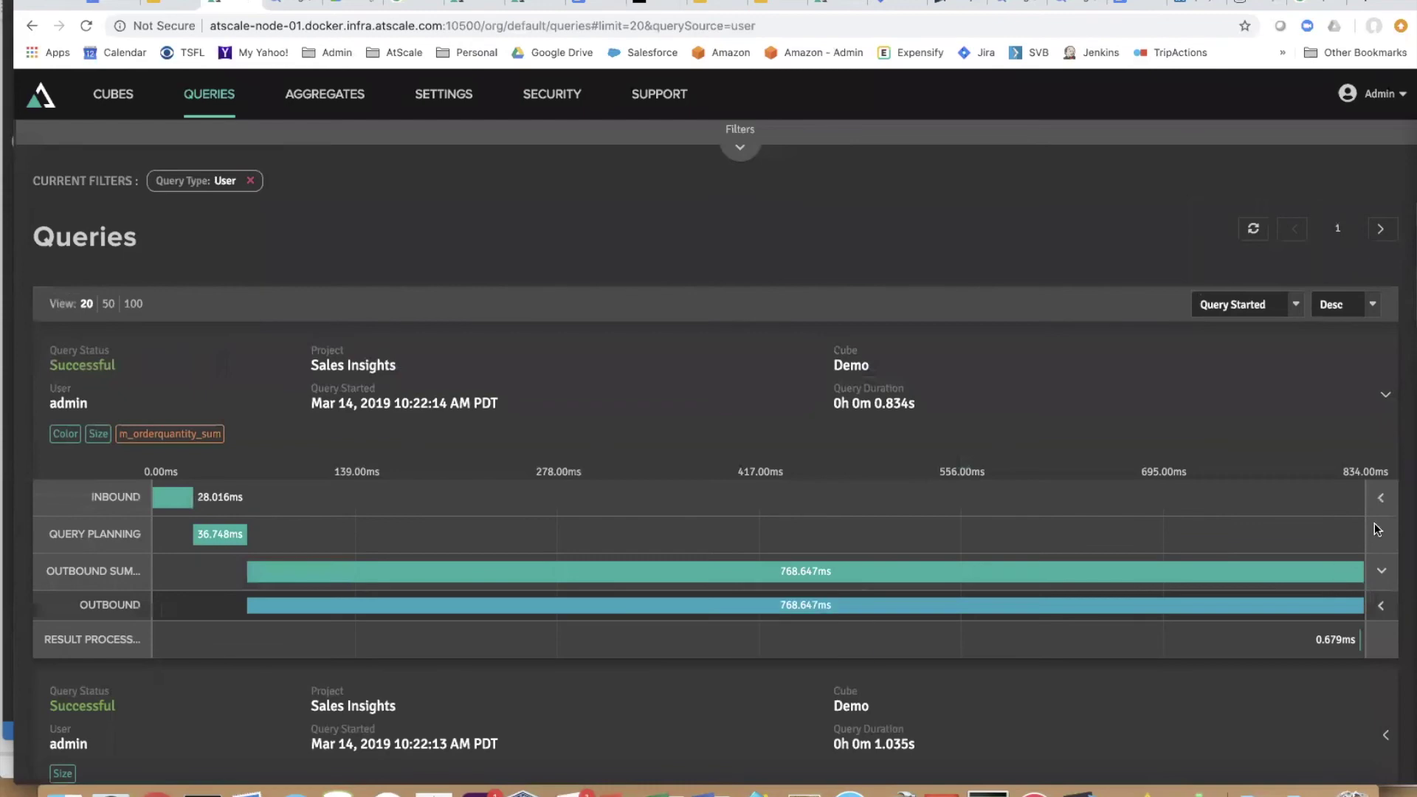
left_click(1385, 396)
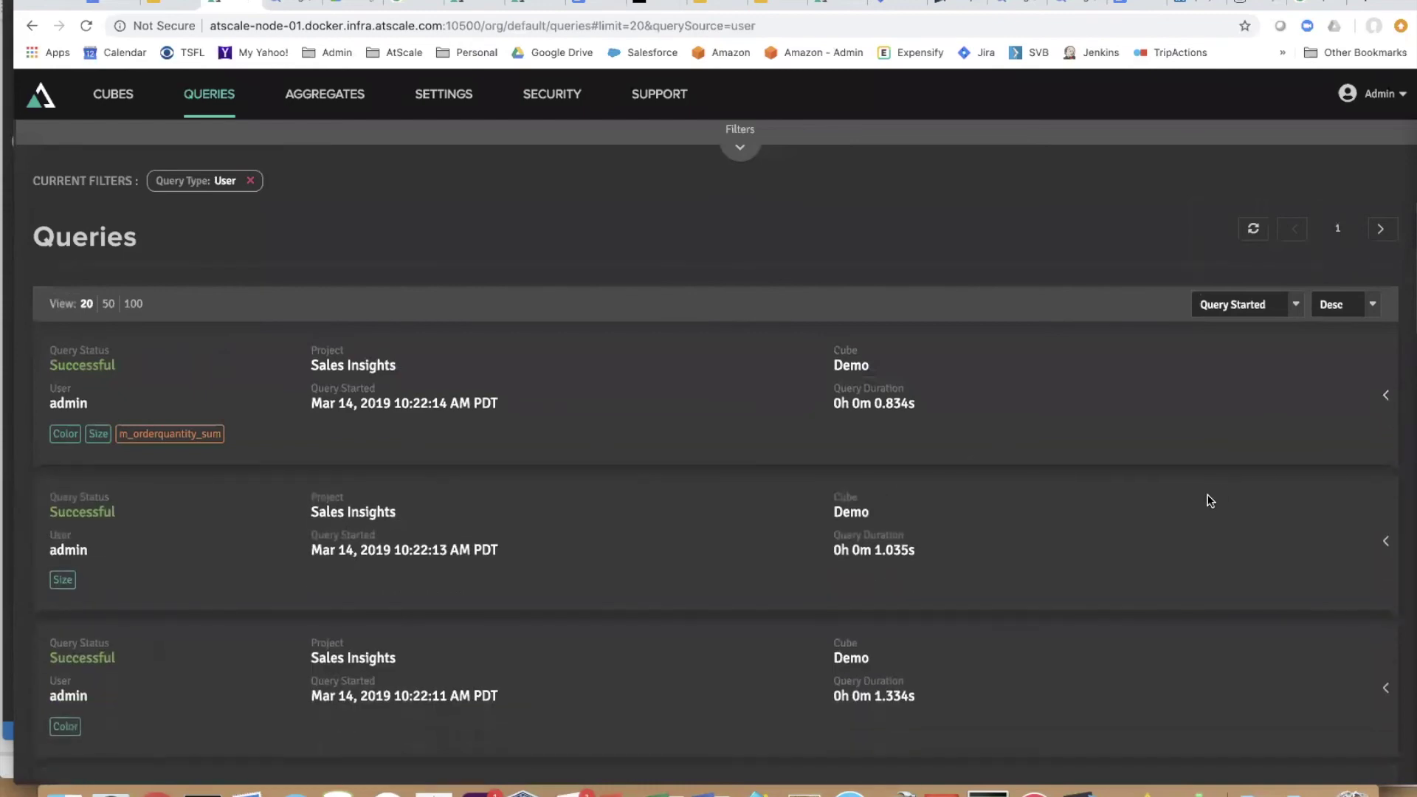
scroll(1186, 529, "down", 1)
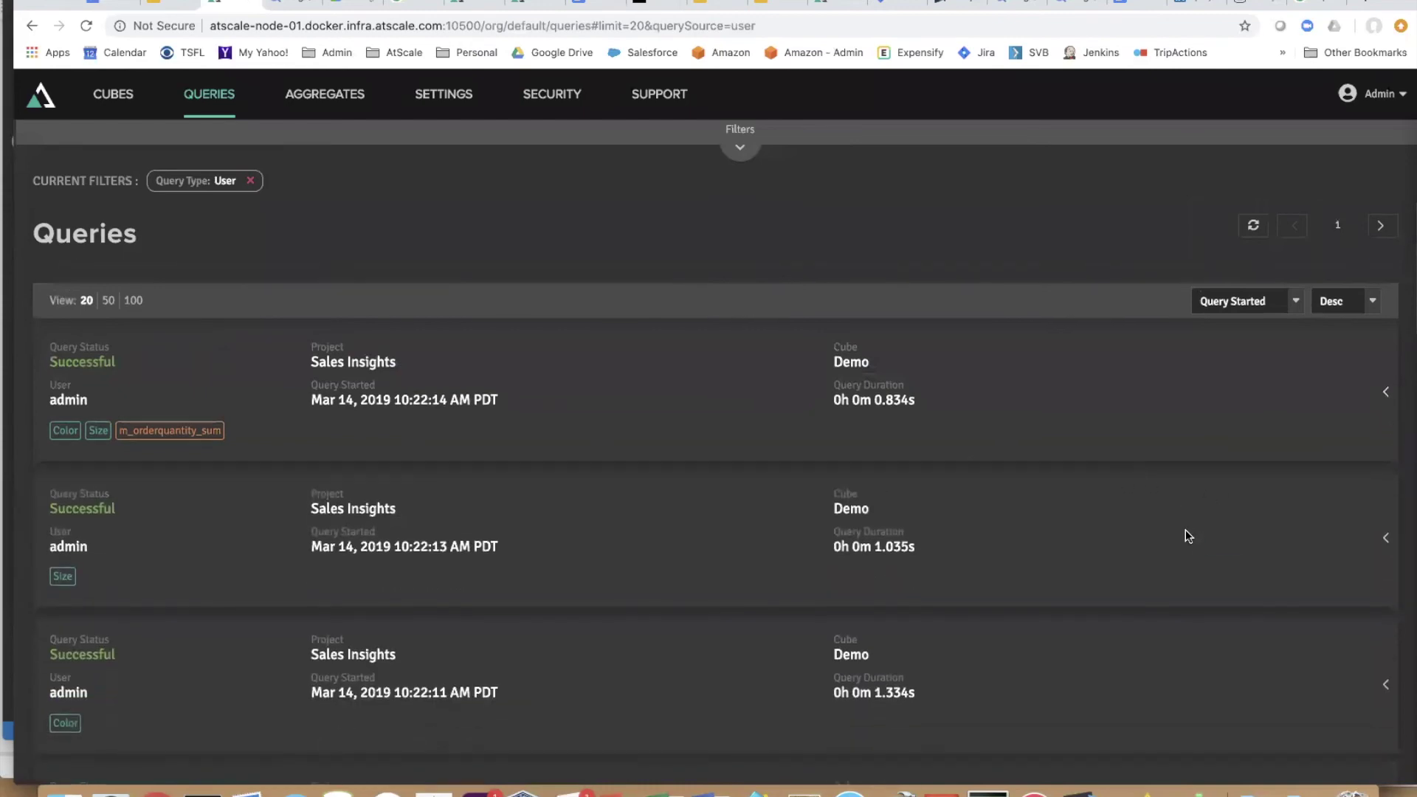
scroll(1185, 529, "down", 1)
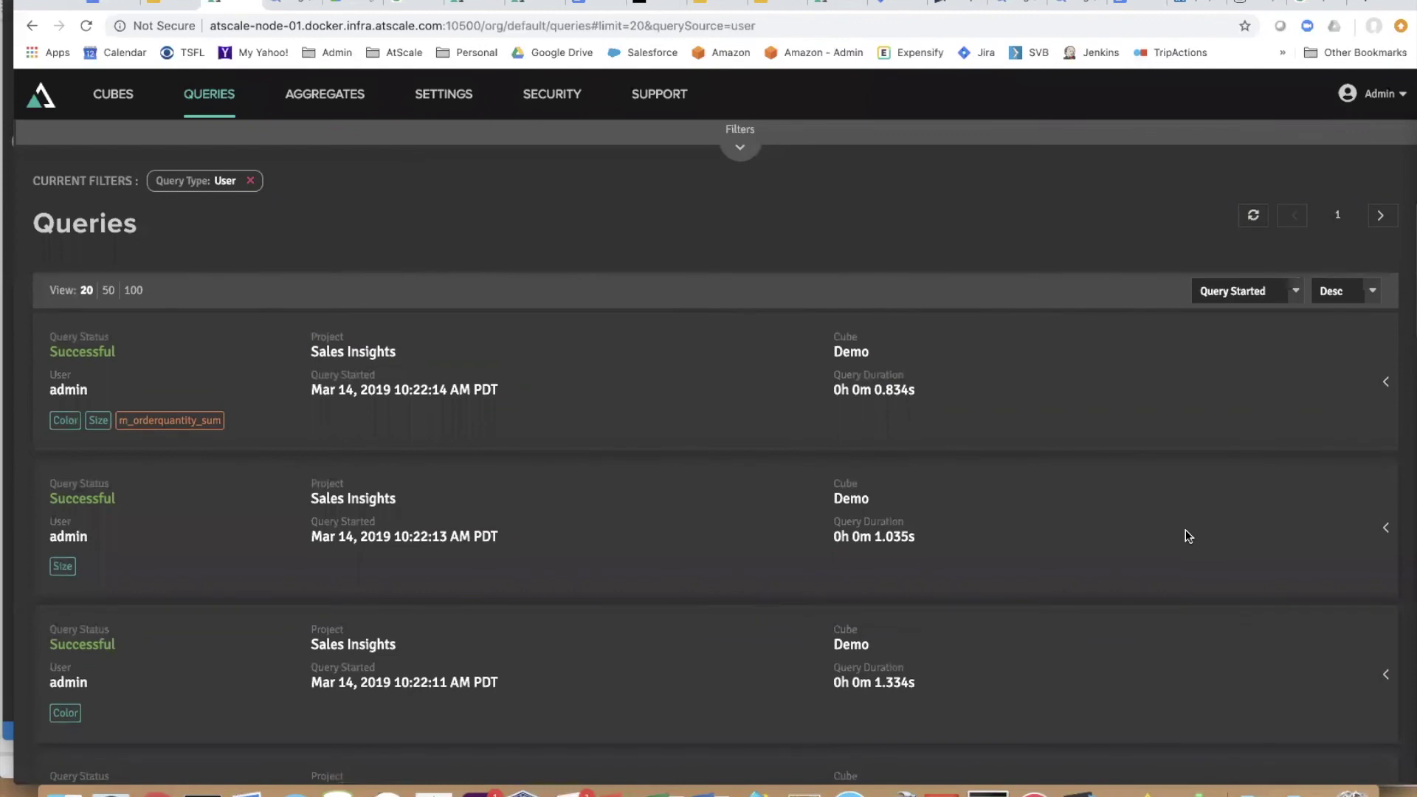